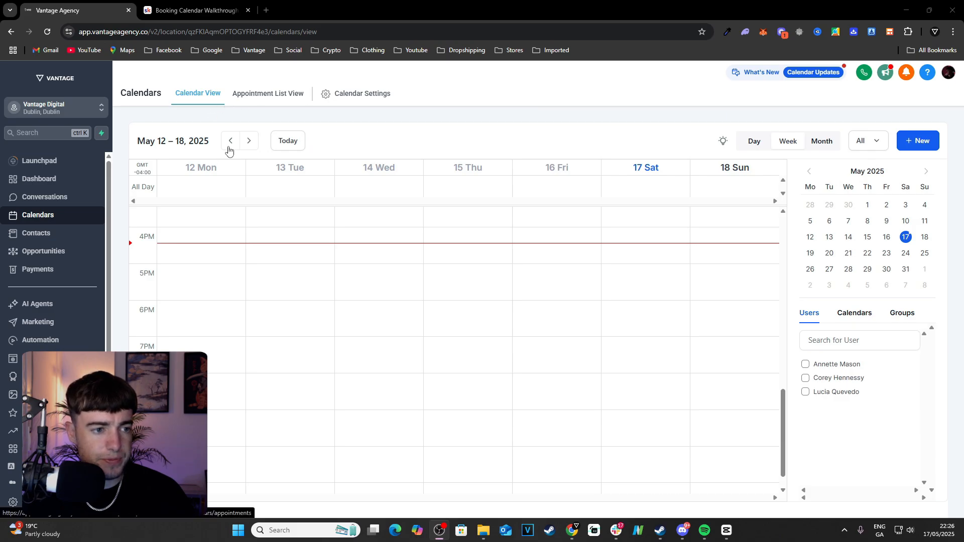
# Filter the May 12 – 18, 2025 week calendar to the second listed user's appointments.
pyautogui.scroll(4, 430, 271)
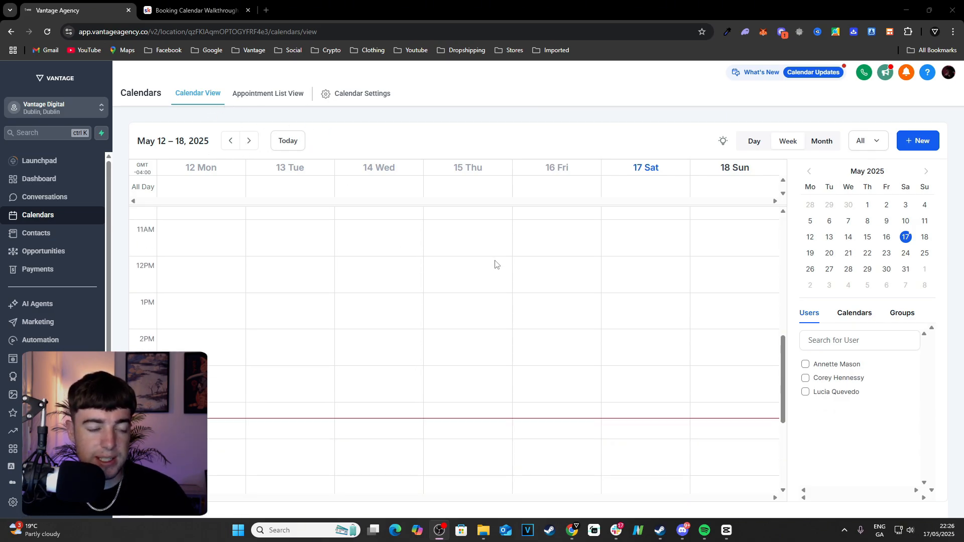
pyautogui.scroll(-1, 382, 269)
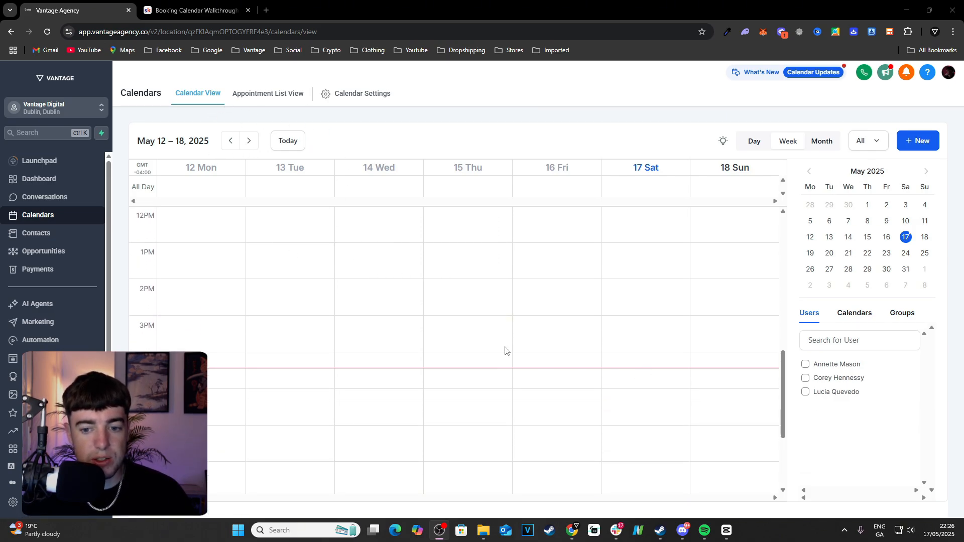
pyautogui.click(805, 377)
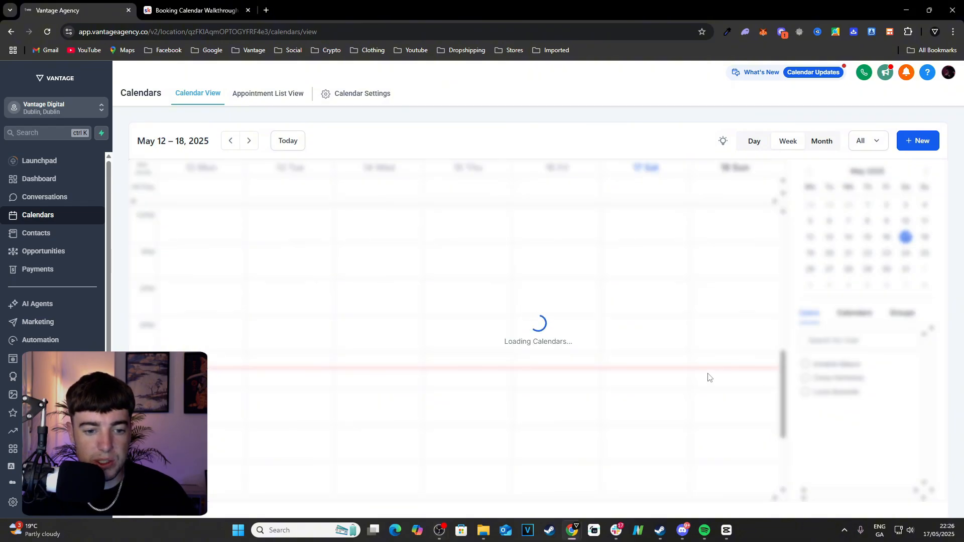
pyautogui.scroll(-1, 475, 347)
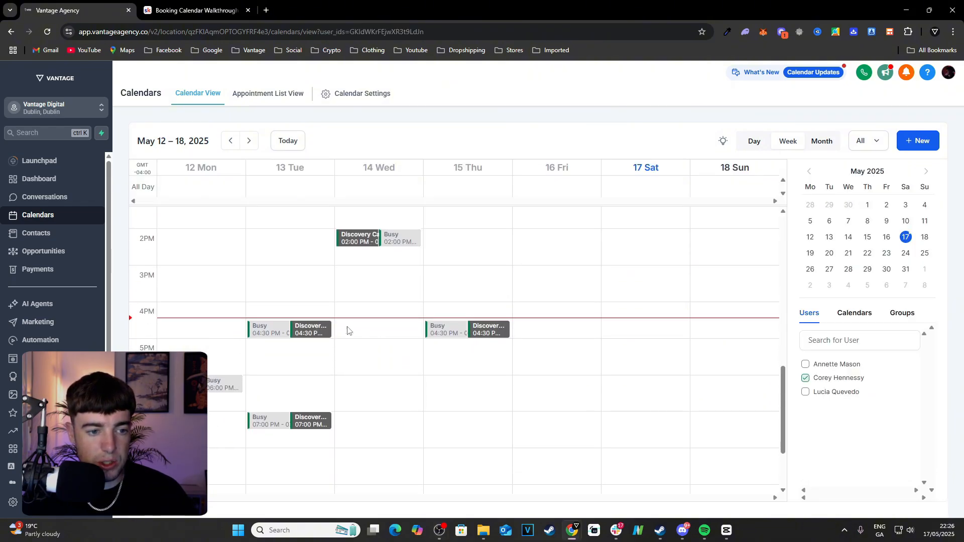
# Examine the filtered user's discovery calls and busy slots across the week's daytime and evening hours.
pyautogui.scroll(5, 351, 257)
pyautogui.scroll(-4, 357, 271)
pyautogui.scroll(-3, 386, 286)
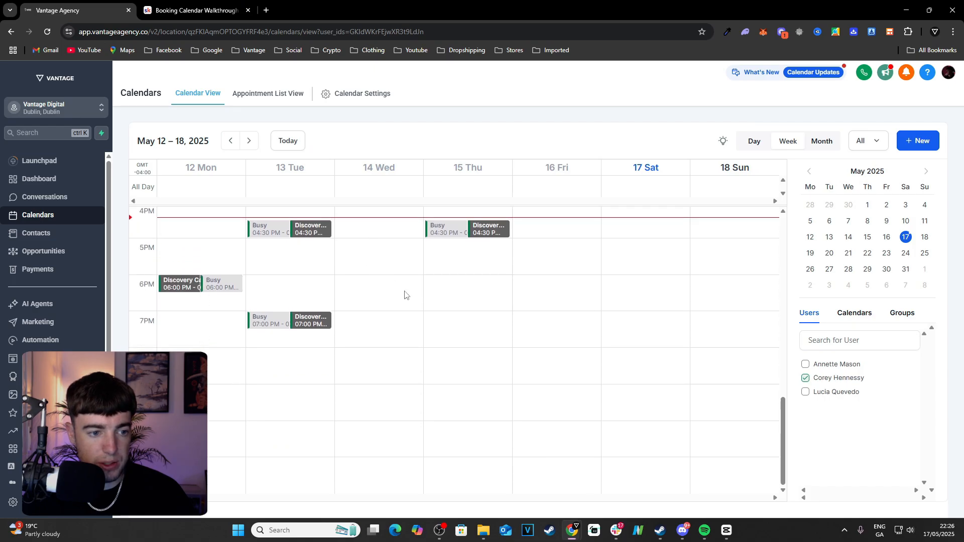
pyautogui.scroll(5, 408, 301)
pyautogui.scroll(-1, 408, 308)
pyautogui.scroll(-1, 407, 310)
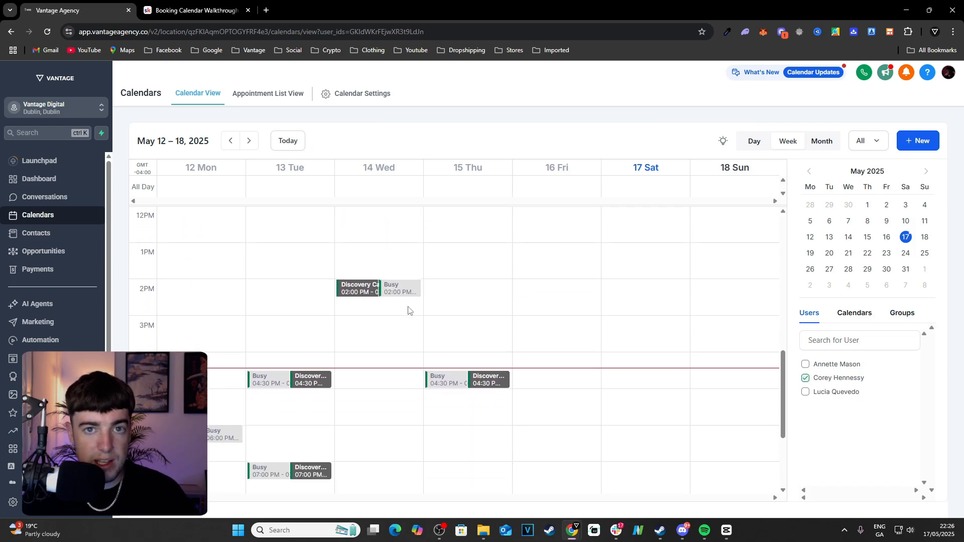
pyautogui.scroll(-1, 407, 301)
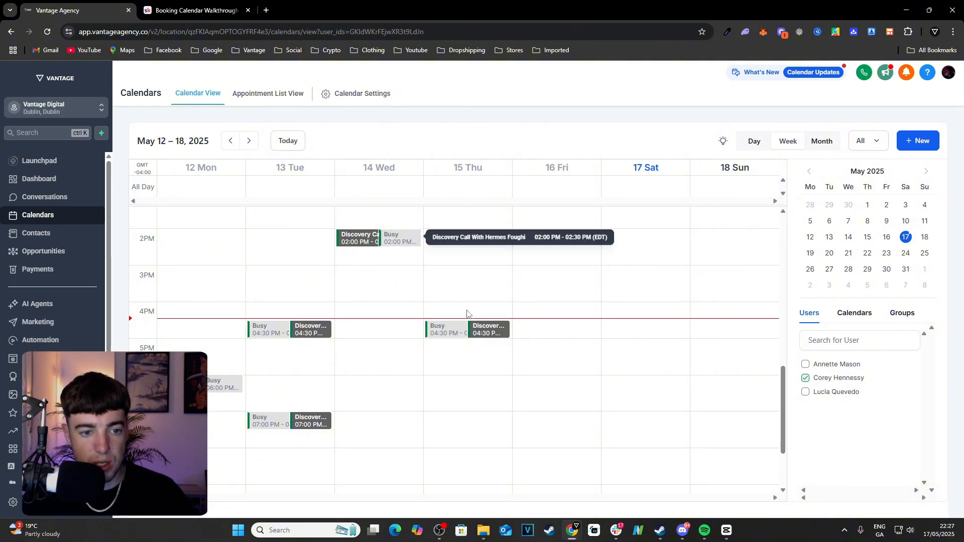
pyautogui.scroll(-1, 387, 267)
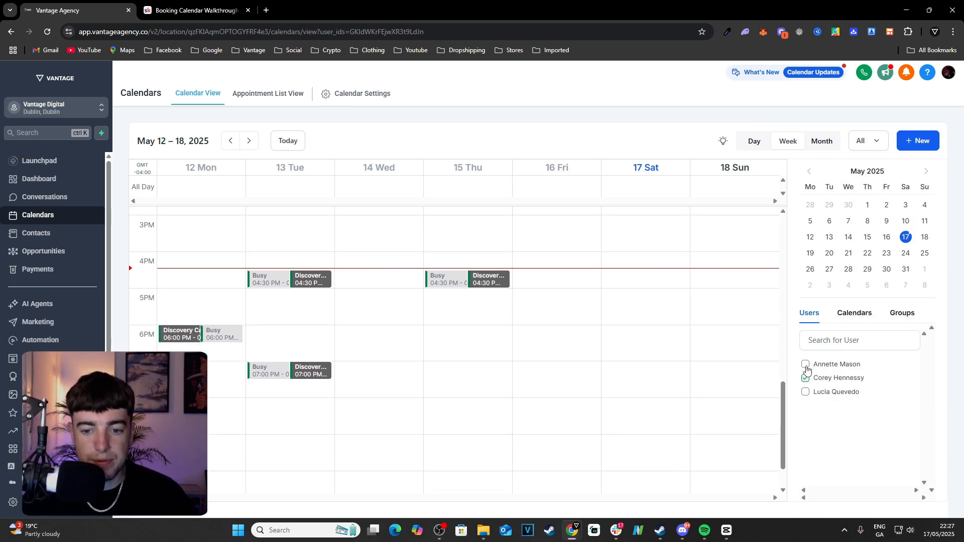
pyautogui.scroll(1, 722, 352)
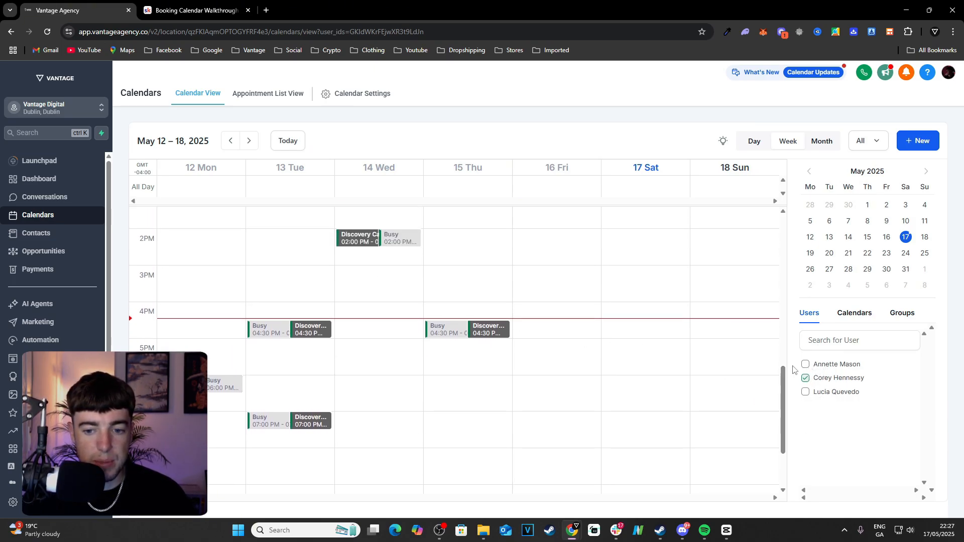
# Go to the calendar settings and open the Vantage Discovery Call calendar for editing.
pyautogui.click(280, 98)
pyautogui.click(209, 94)
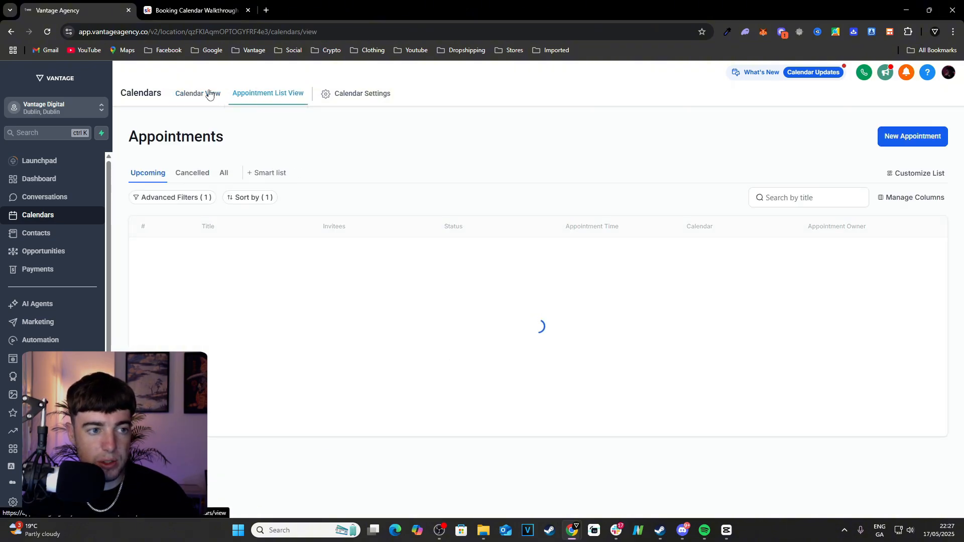
pyautogui.click(374, 102)
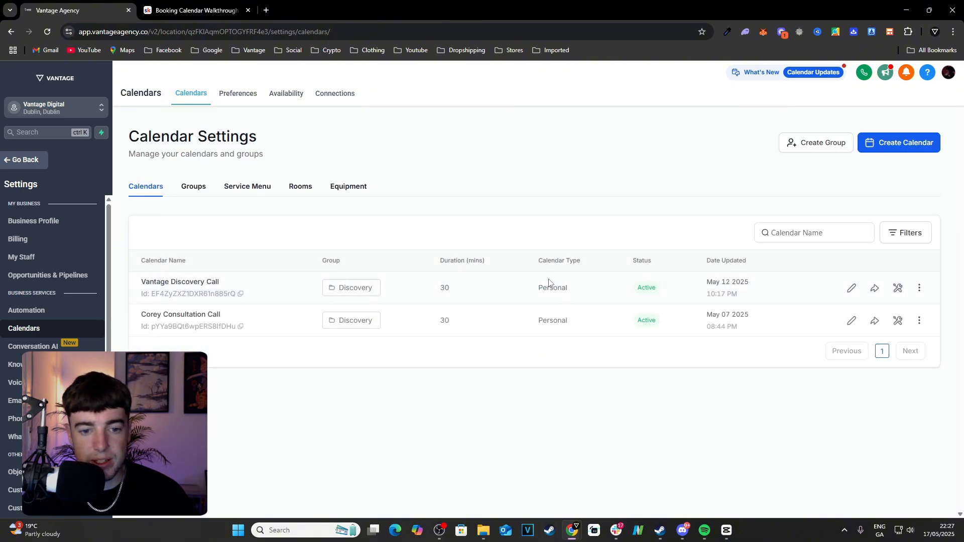
pyautogui.click(851, 295)
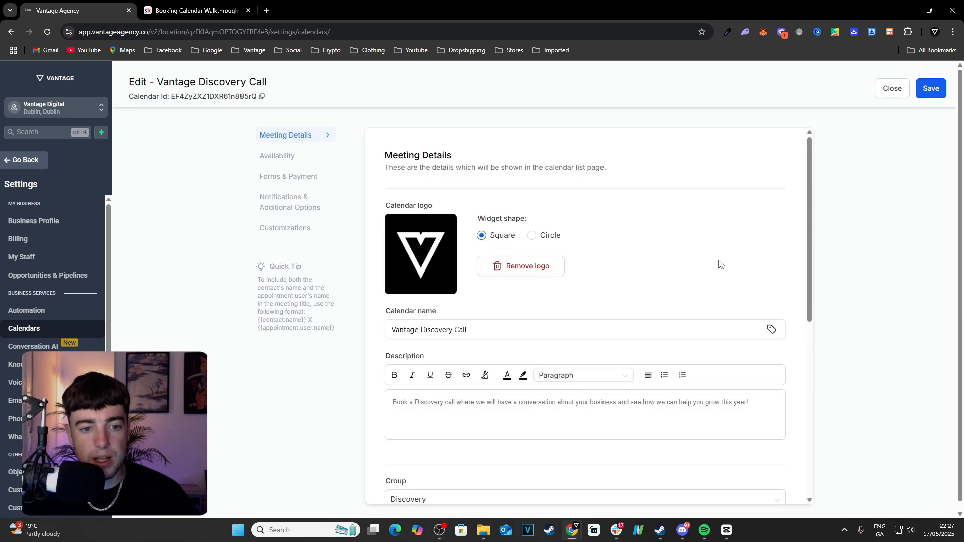
# Review the discovery call calendar's logo, widget shape, name and description in its meeting details.
pyautogui.scroll(-2, 436, 245)
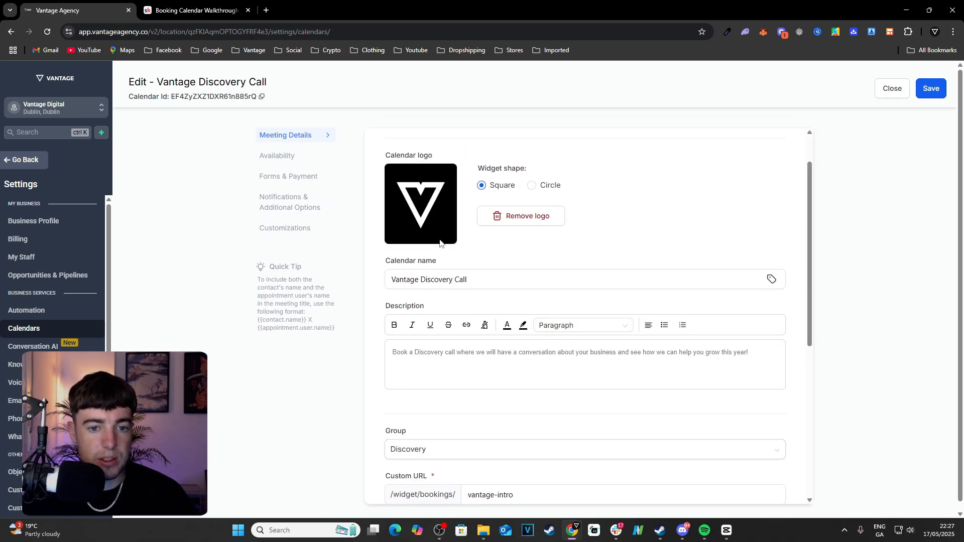
pyautogui.scroll(1, 439, 244)
pyautogui.scroll(-1, 440, 243)
pyautogui.click(405, 282)
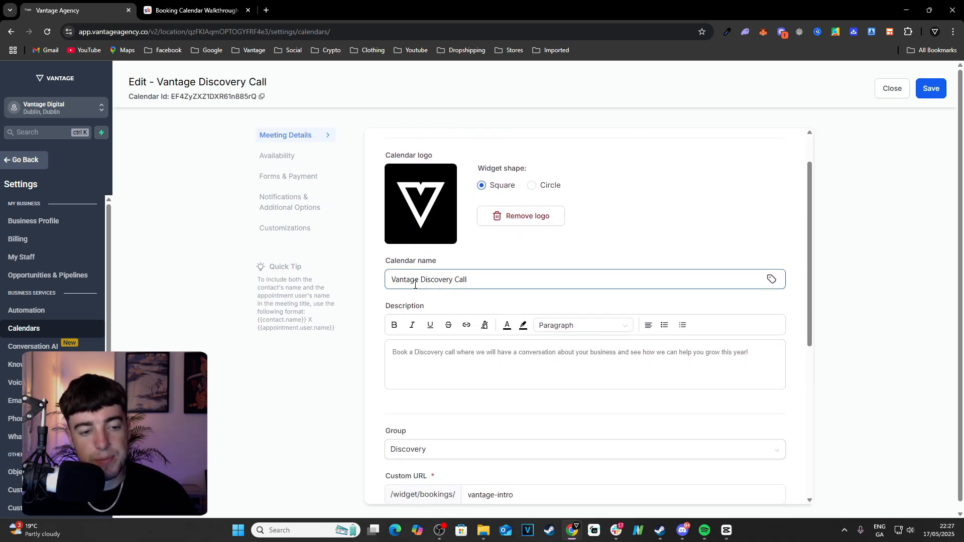
pyautogui.scroll(-1, 397, 251)
pyautogui.scroll(-1, 452, 256)
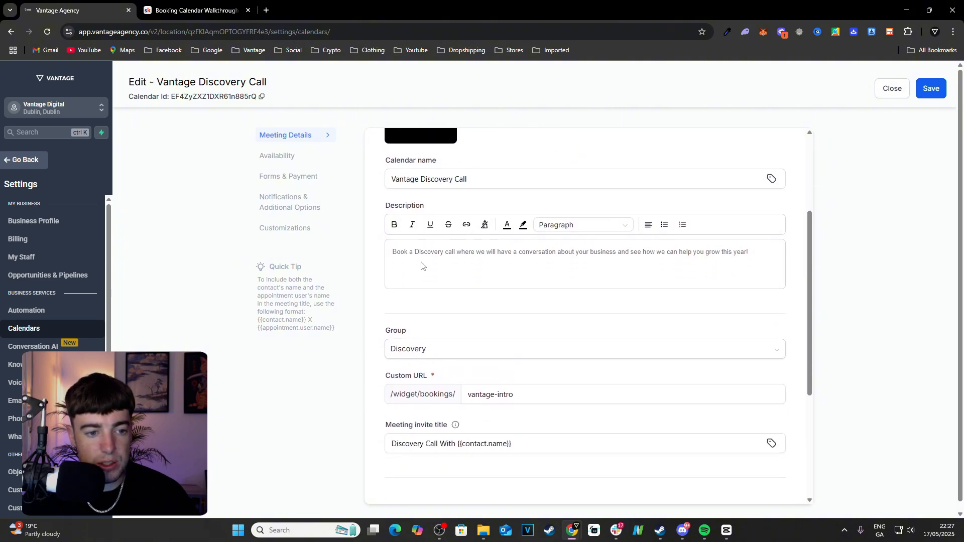
# Review the calendar's group, custom URL, meeting invite title, assigned team member, meeting location and event color.
pyautogui.scroll(-2, 623, 261)
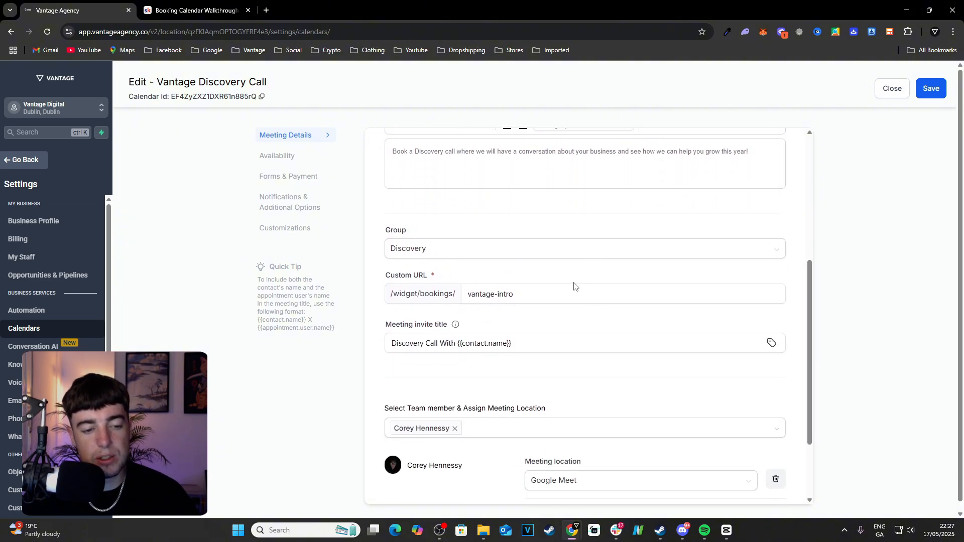
pyautogui.click(483, 298)
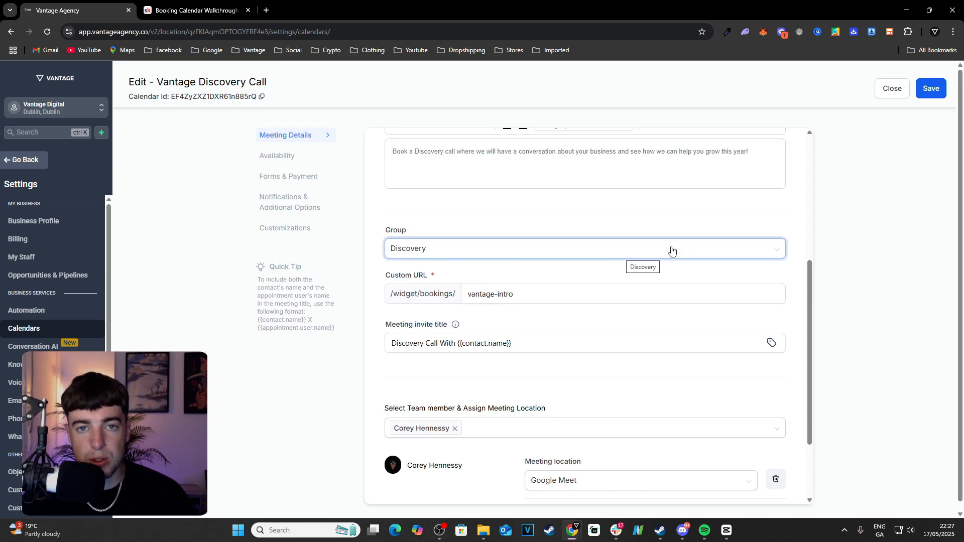
pyautogui.scroll(-1, 653, 271)
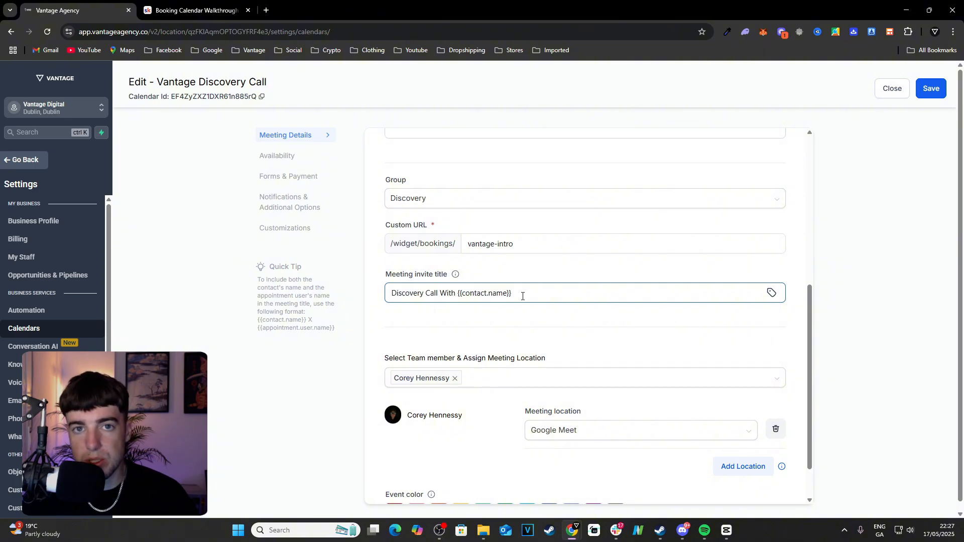
pyautogui.scroll(-2, 518, 296)
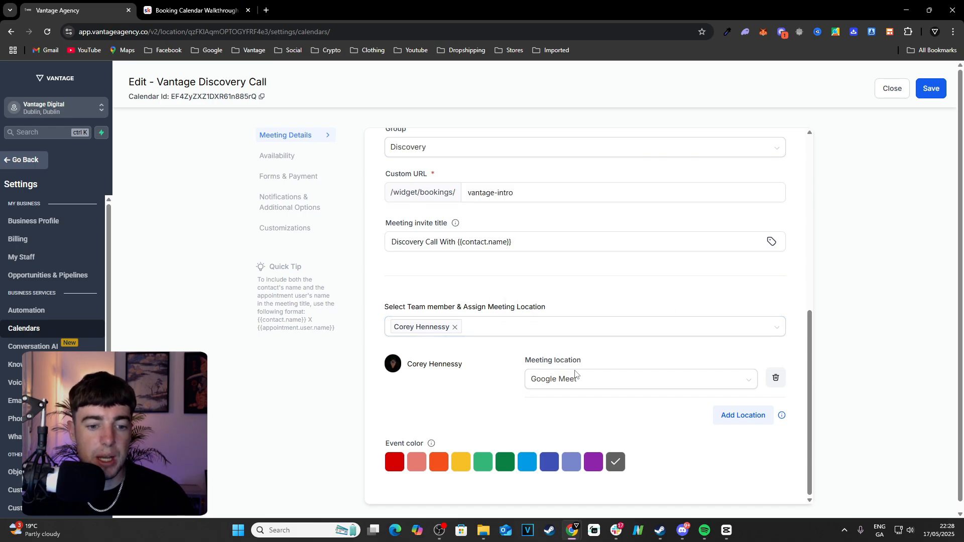
pyautogui.scroll(-1, 621, 385)
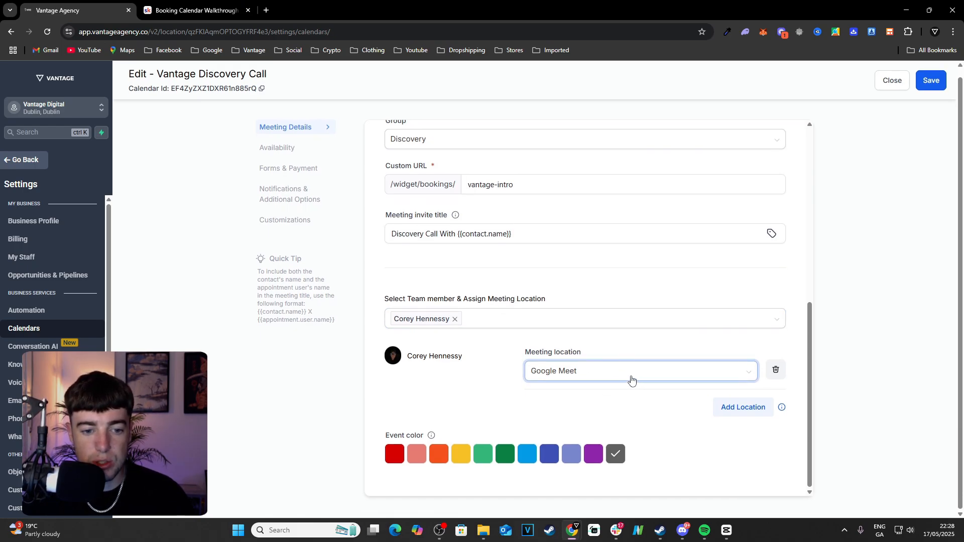
pyautogui.scroll(6, 632, 380)
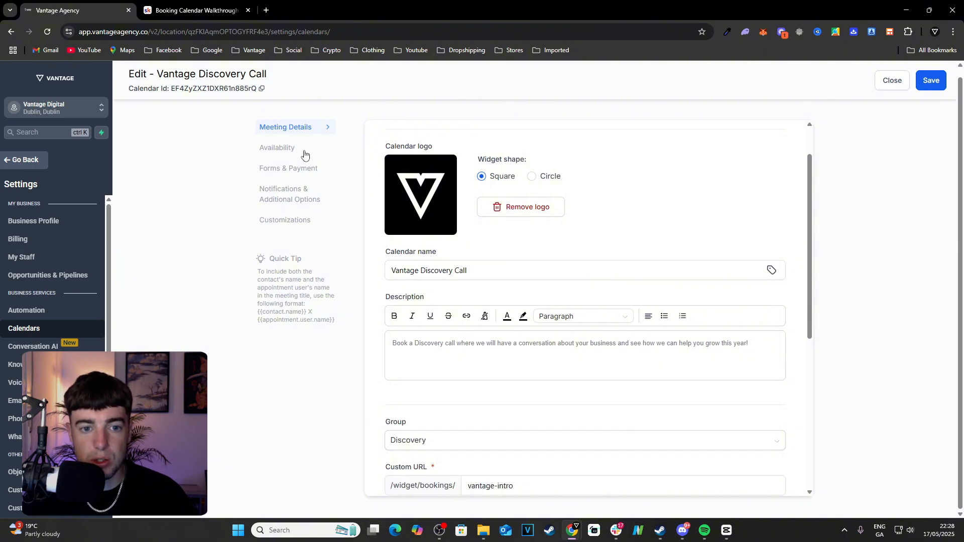
pyautogui.scroll(-6, 566, 319)
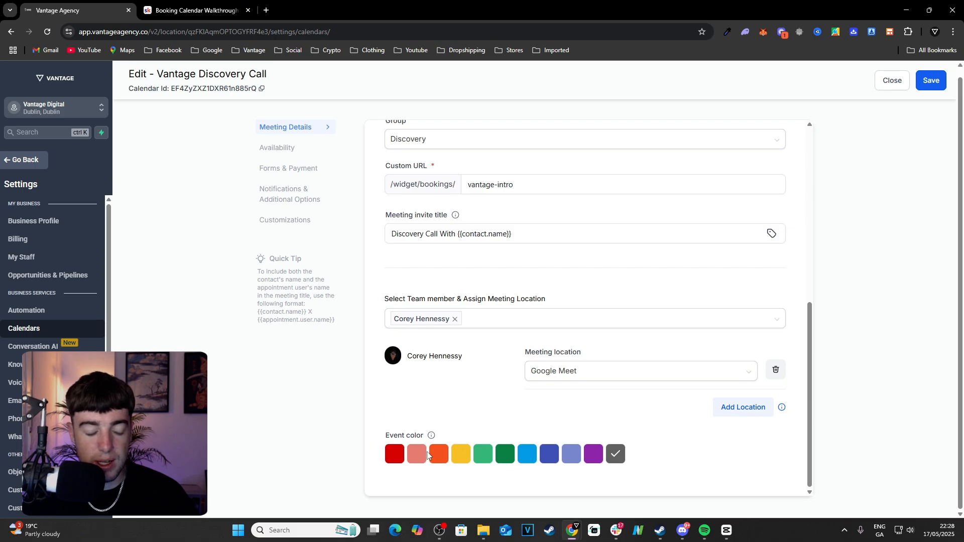
pyautogui.scroll(2, 540, 457)
pyautogui.scroll(-2, 420, 462)
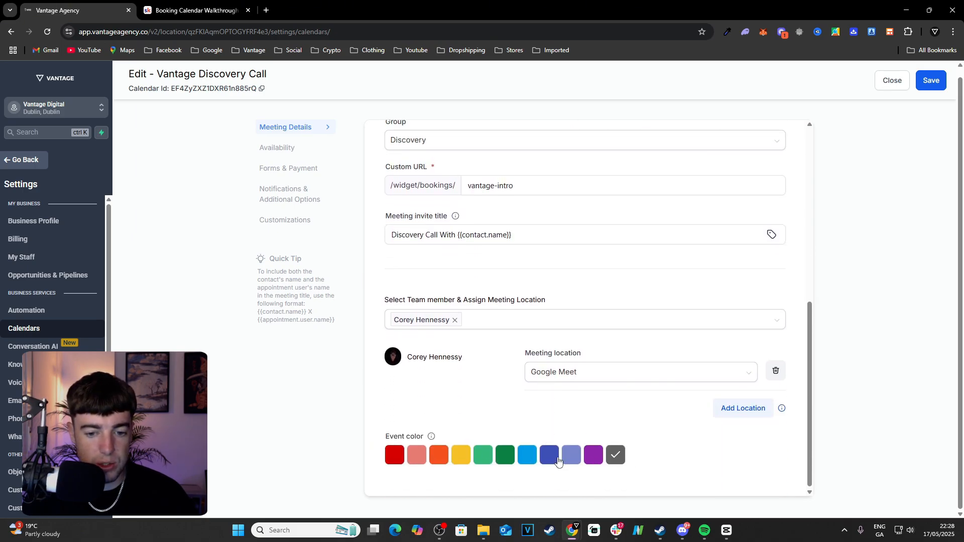
# Open the calendar's availability settings and examine the weekly available hours for each day.
pyautogui.scroll(4, 452, 442)
pyautogui.click(303, 160)
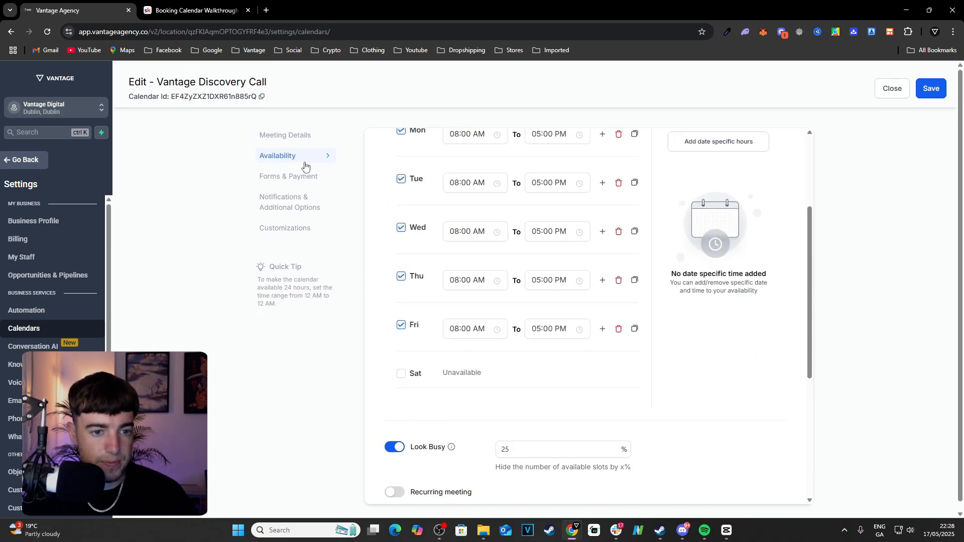
pyautogui.scroll(1, 429, 313)
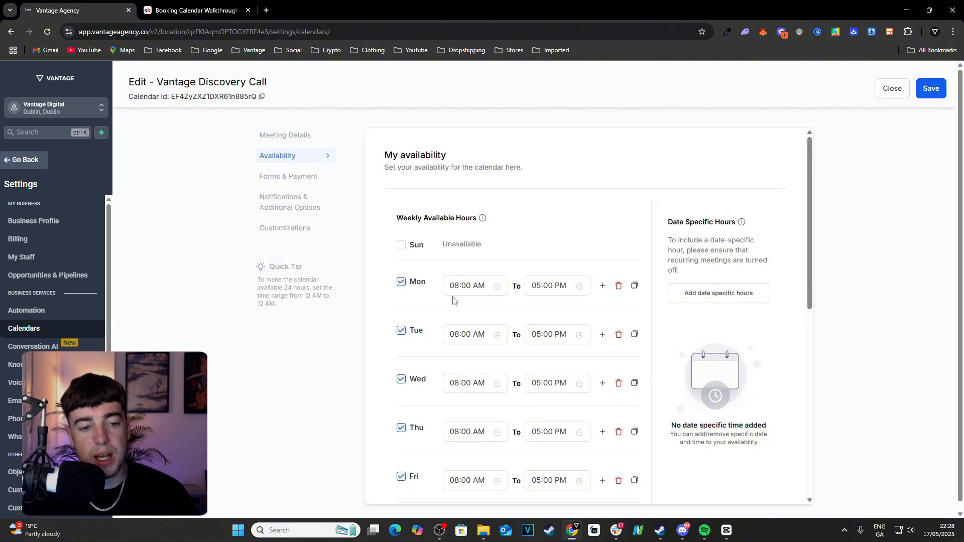
pyautogui.scroll(-4, 541, 260)
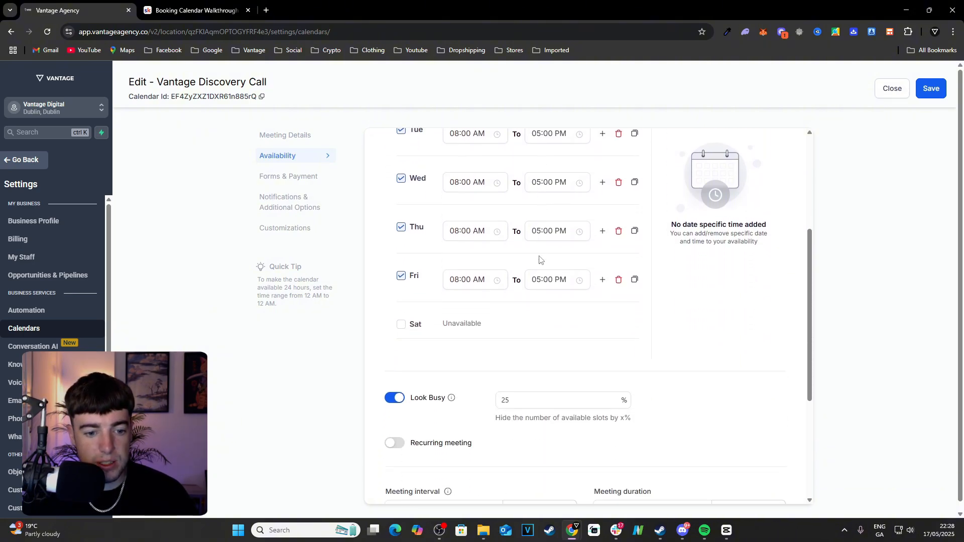
pyautogui.scroll(4, 540, 259)
pyautogui.scroll(-2, 526, 271)
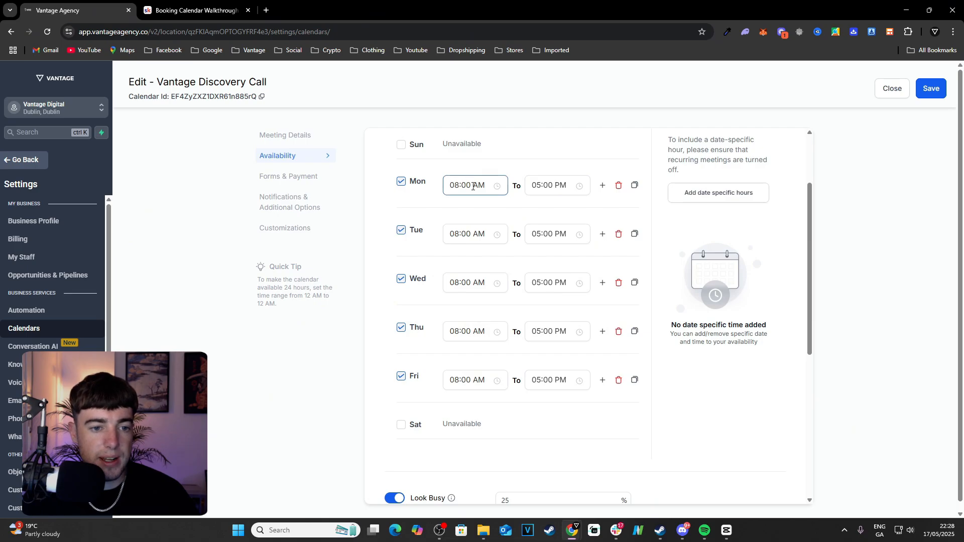
pyautogui.scroll(2, 527, 226)
pyautogui.scroll(-3, 442, 252)
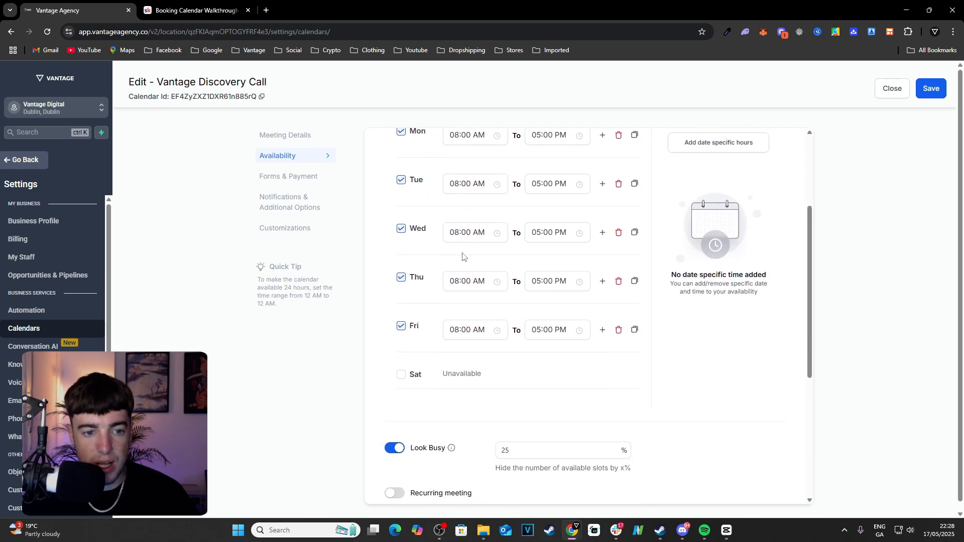
pyautogui.scroll(3, 462, 256)
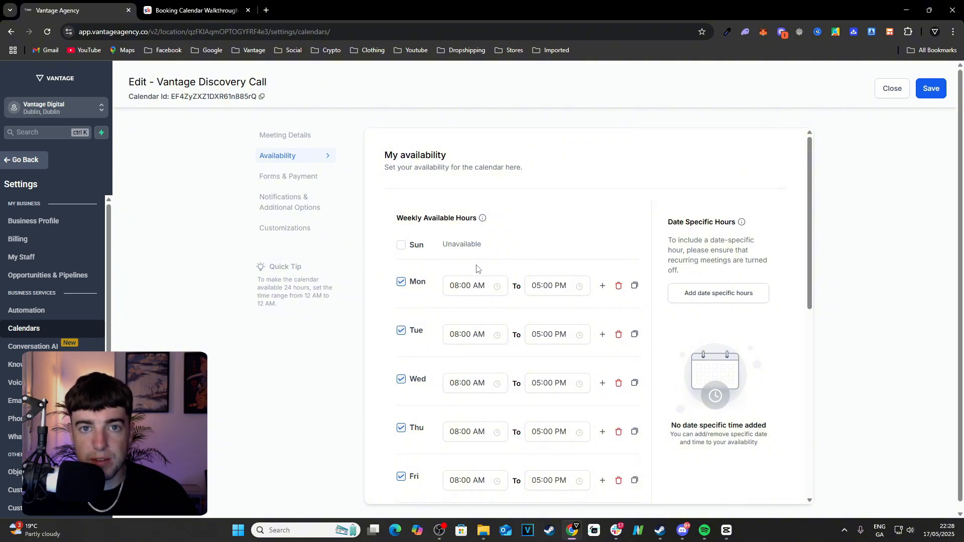
pyautogui.scroll(-2, 477, 272)
pyautogui.scroll(2, 475, 257)
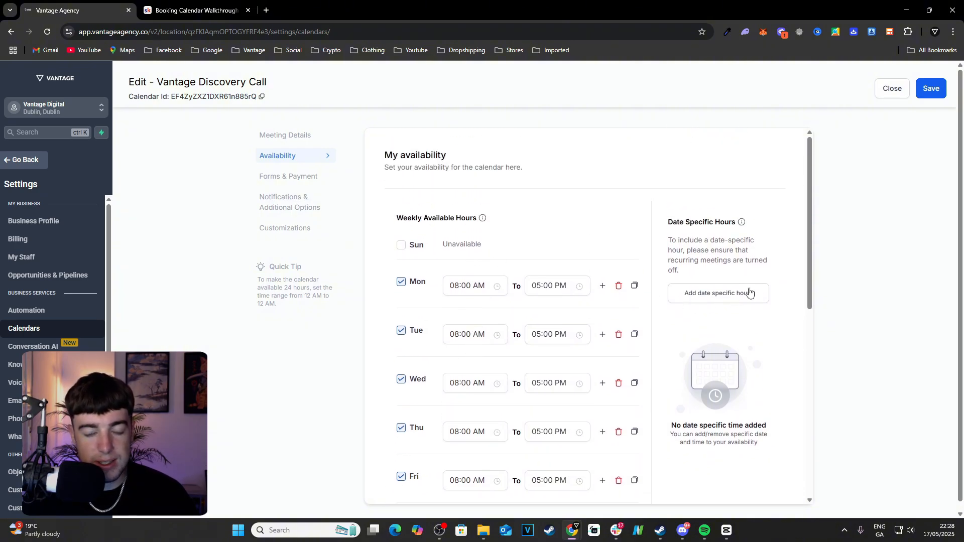
# Examine the date-specific hours, Look Busy, recurring meeting, meeting interval, duration, booking limit and buffer time settings.
pyautogui.moveTo(742, 222)
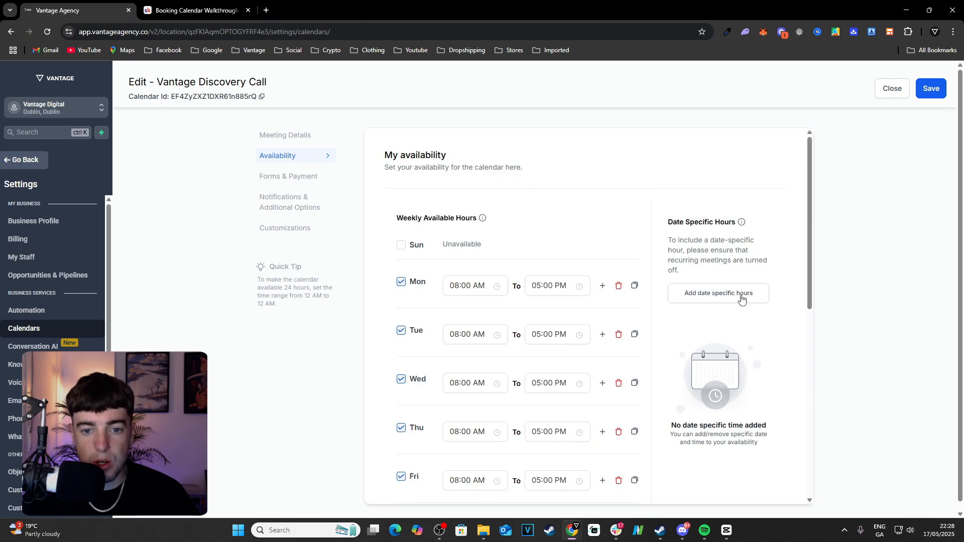
pyautogui.scroll(-1, 746, 300)
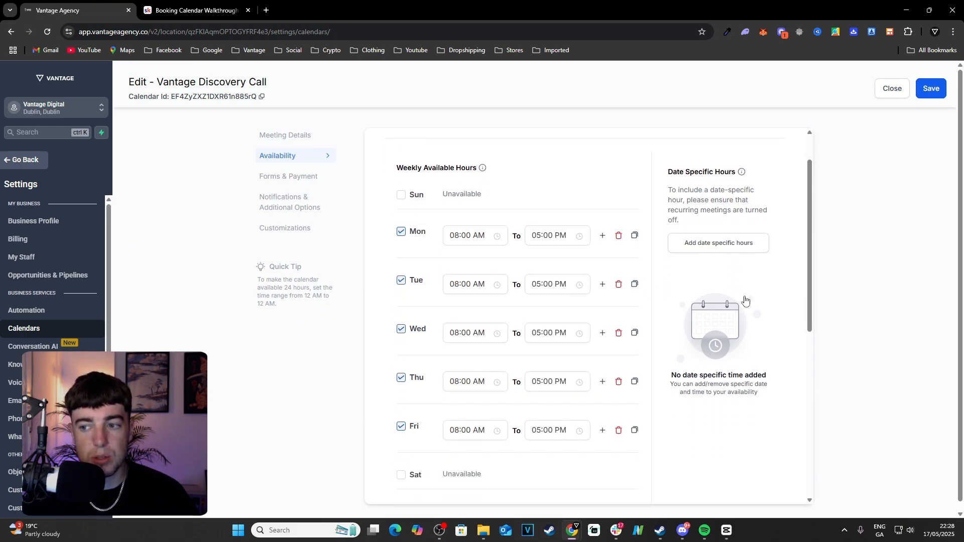
pyautogui.scroll(-5, 602, 311)
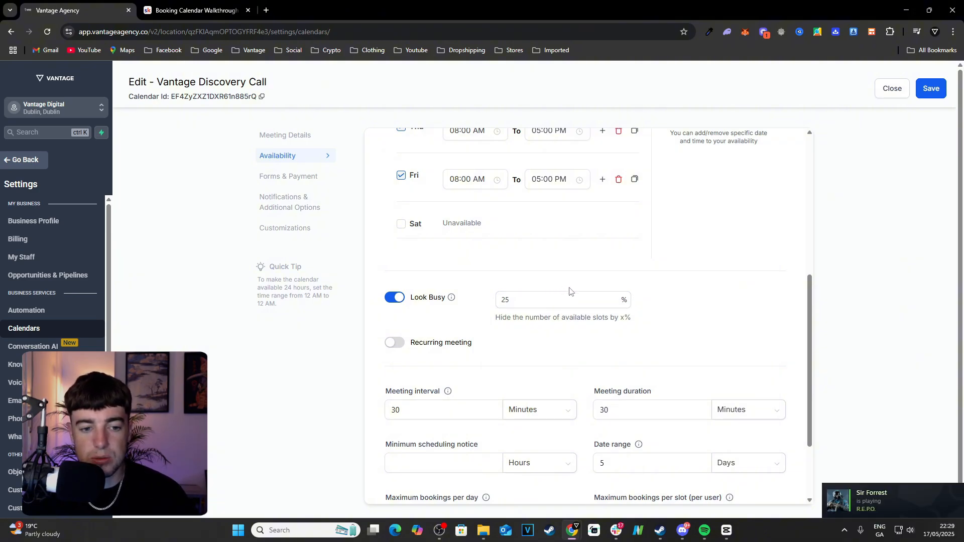
pyautogui.scroll(-1, 571, 296)
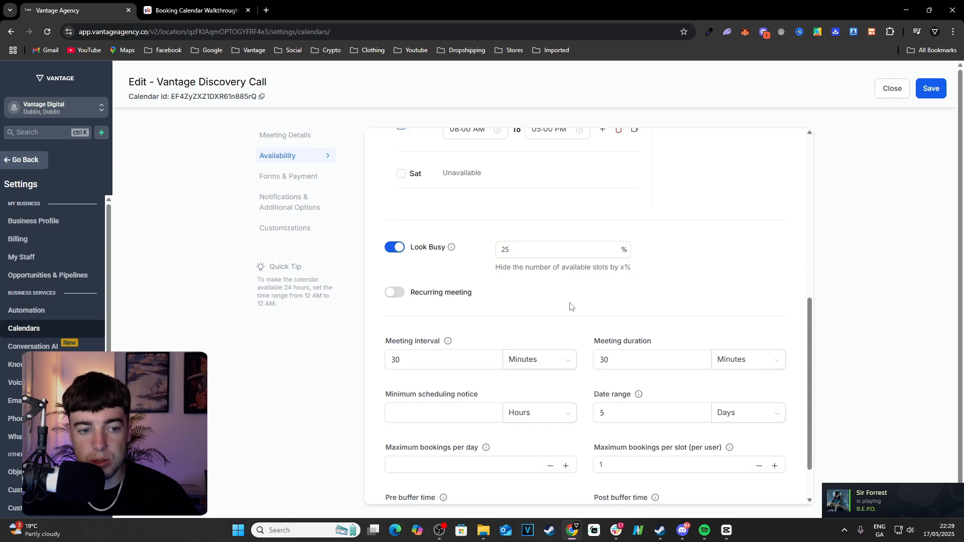
pyautogui.scroll(-1, 563, 314)
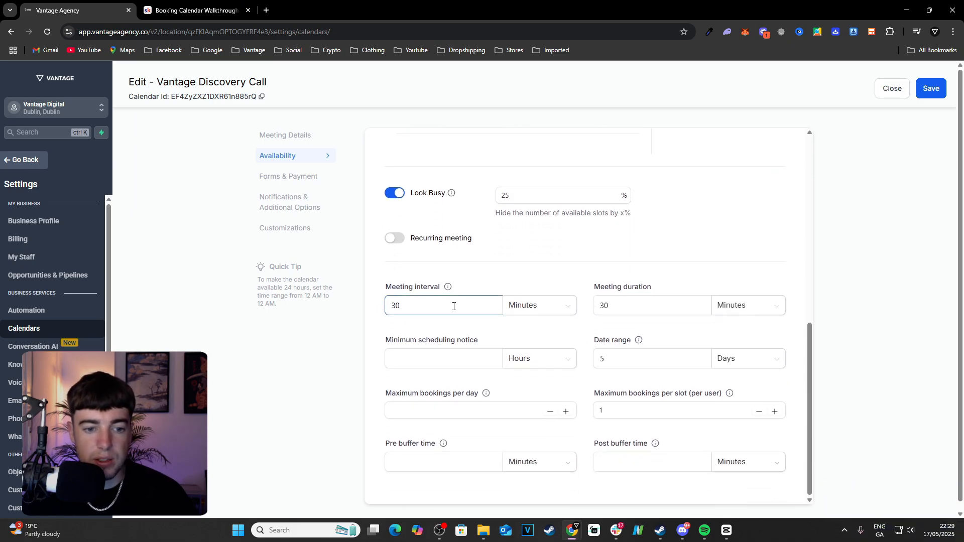
# Review the meeting interval, meeting duration and date range values in the availability settings.
pyautogui.doubleClick(407, 308)
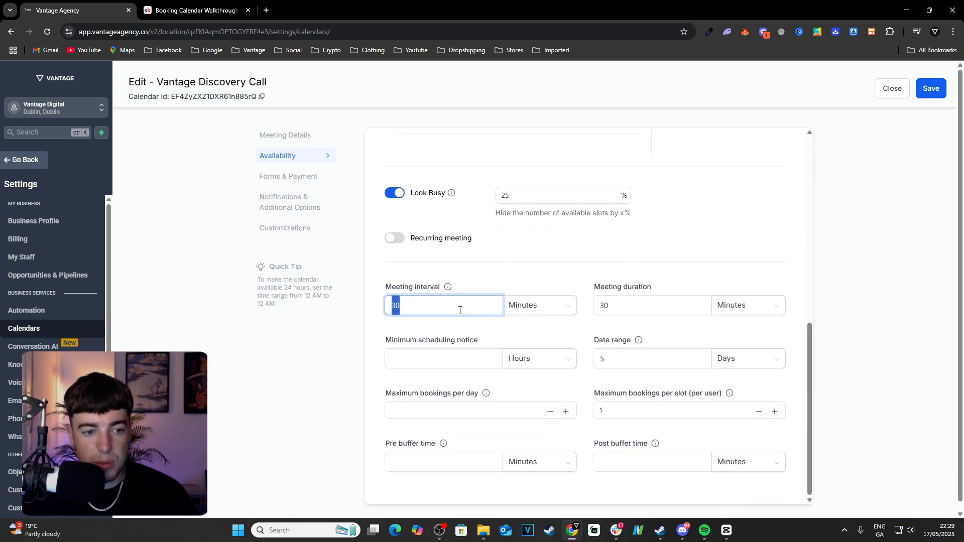
pyautogui.doubleClick(628, 307)
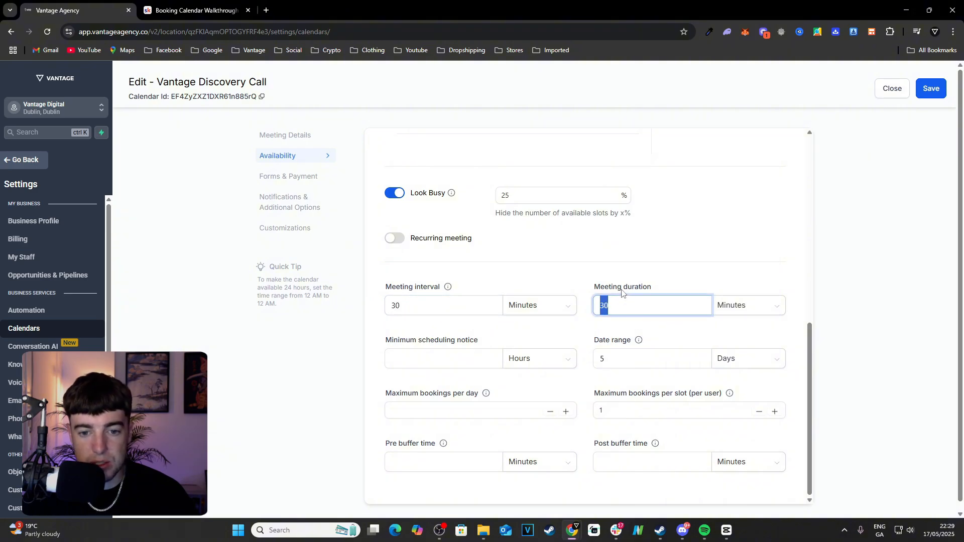
pyautogui.doubleClick(447, 302)
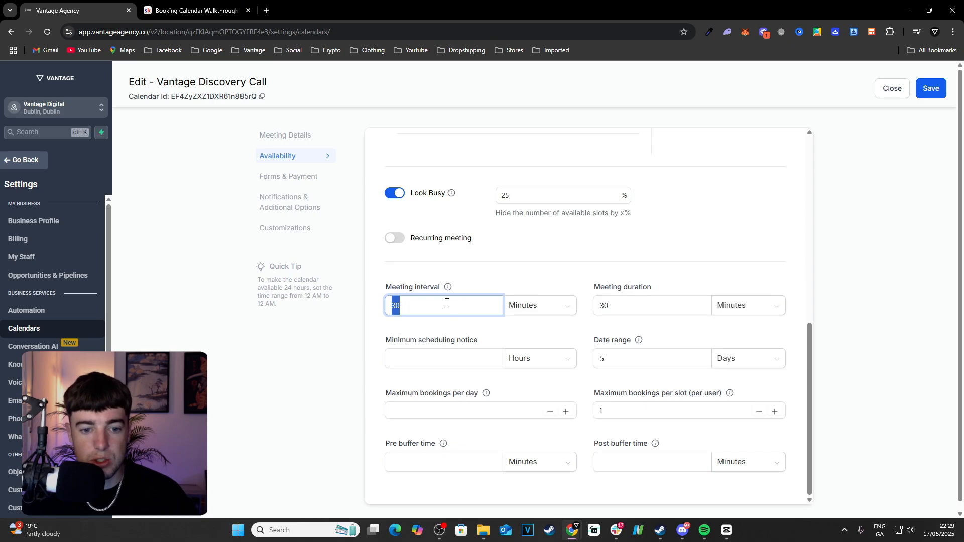
pyautogui.scroll(-1, 579, 338)
pyautogui.doubleClick(632, 350)
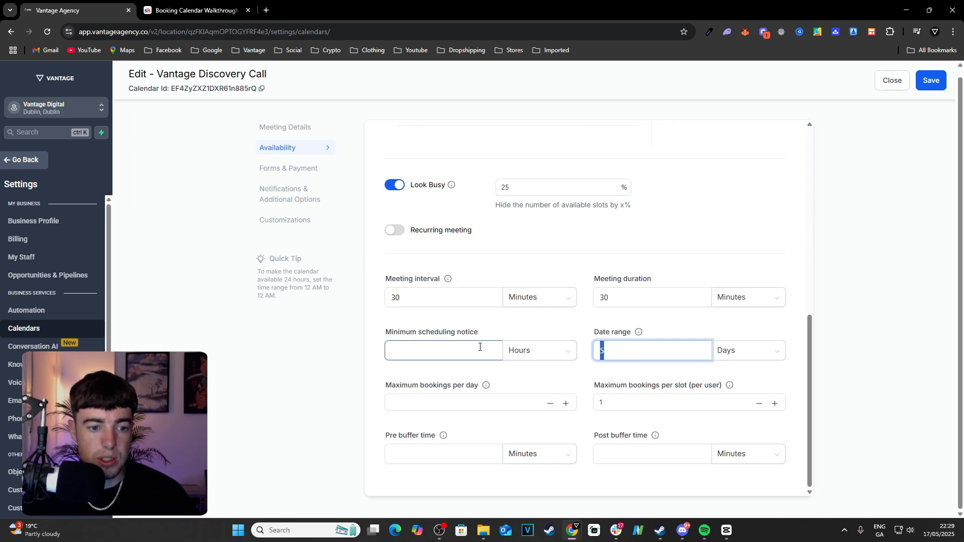
pyautogui.click(511, 331)
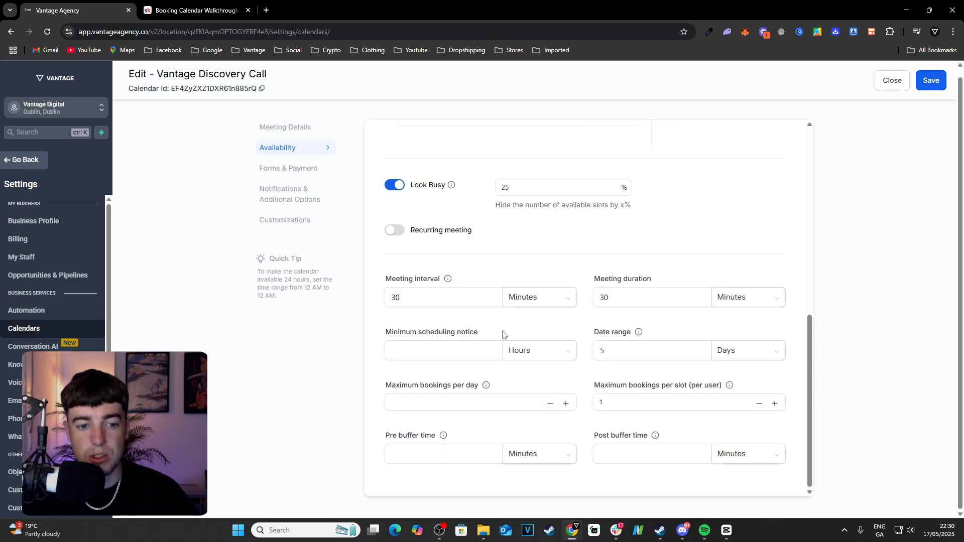
# Inspect the minimum scheduling notice's time unit options, the maximum bookings per day and the pre and post buffer times.
pyautogui.click(469, 350)
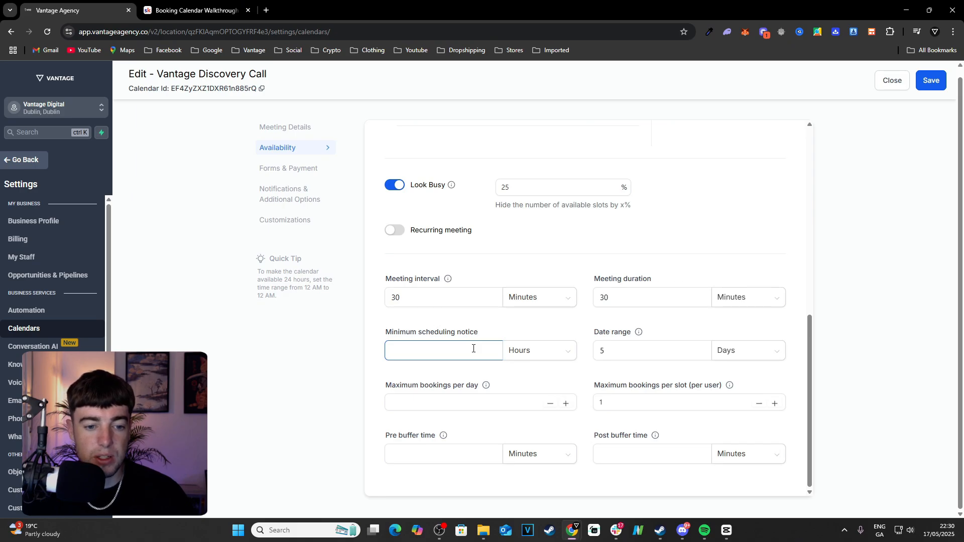
pyautogui.click(510, 350)
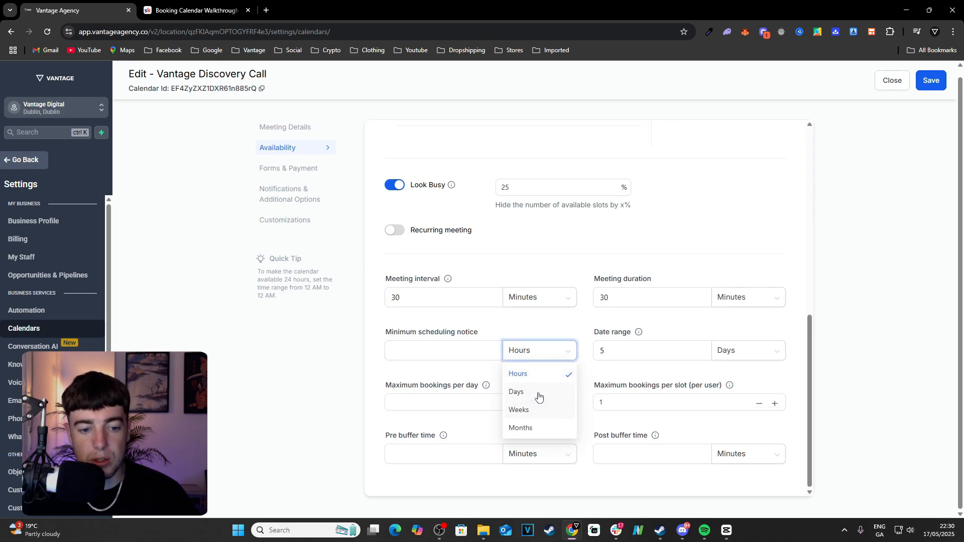
pyautogui.click(499, 356)
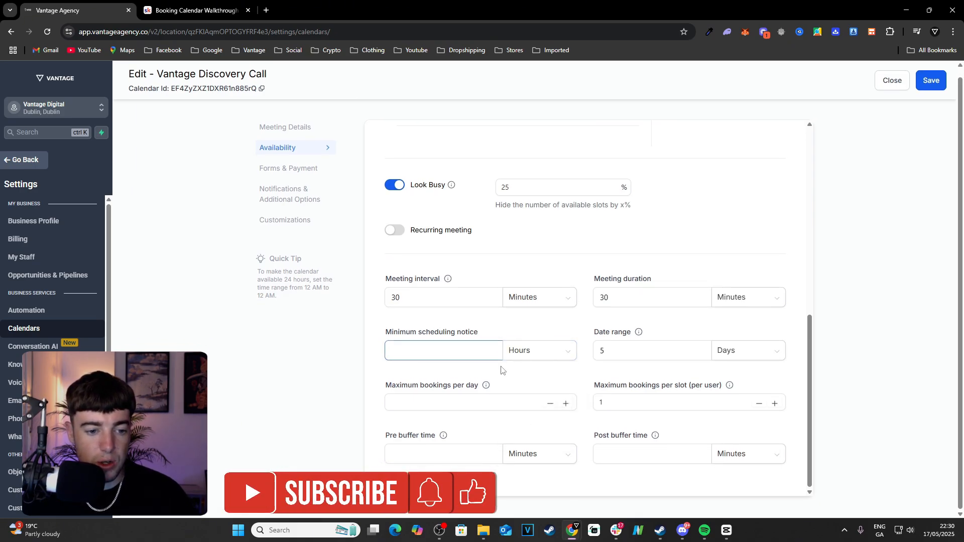
pyautogui.moveTo(483, 386)
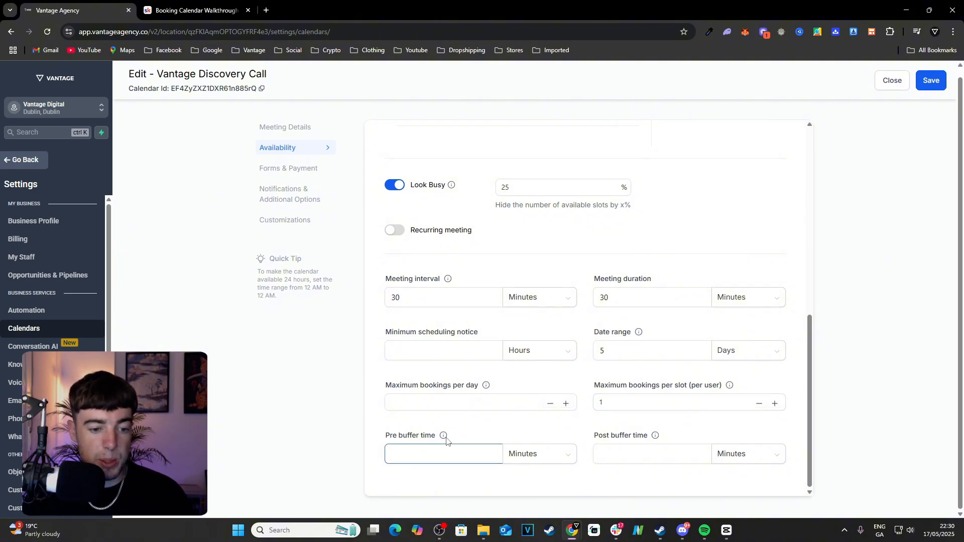
pyautogui.moveTo(444, 437)
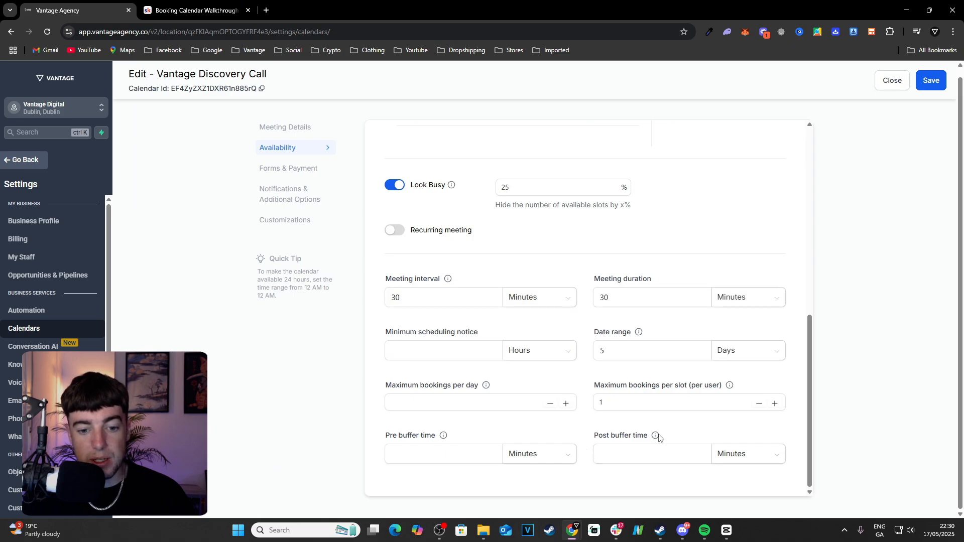
# Open the calendar's forms and payment settings and review the selected form, widget order and guest options.
pyautogui.click(303, 171)
pyautogui.scroll(2, 442, 283)
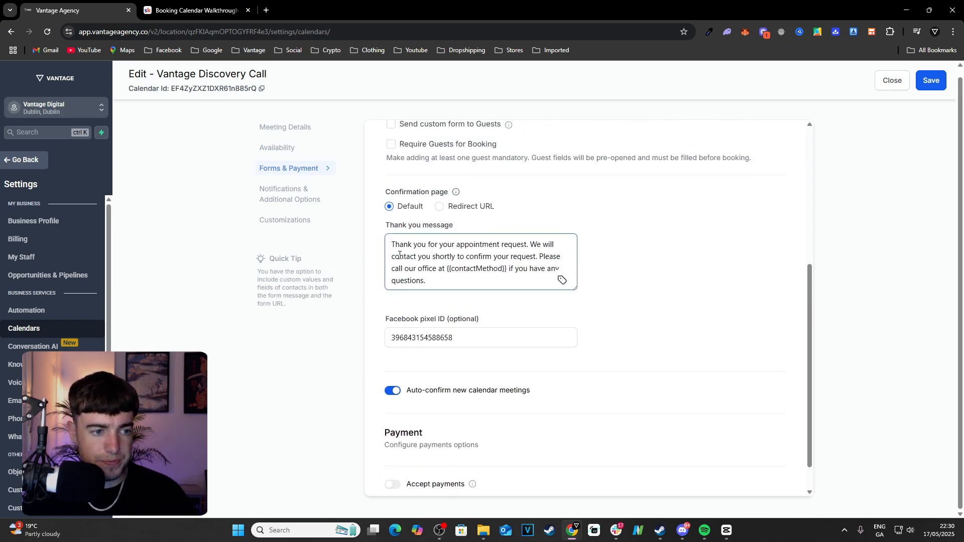
pyautogui.scroll(4, 442, 284)
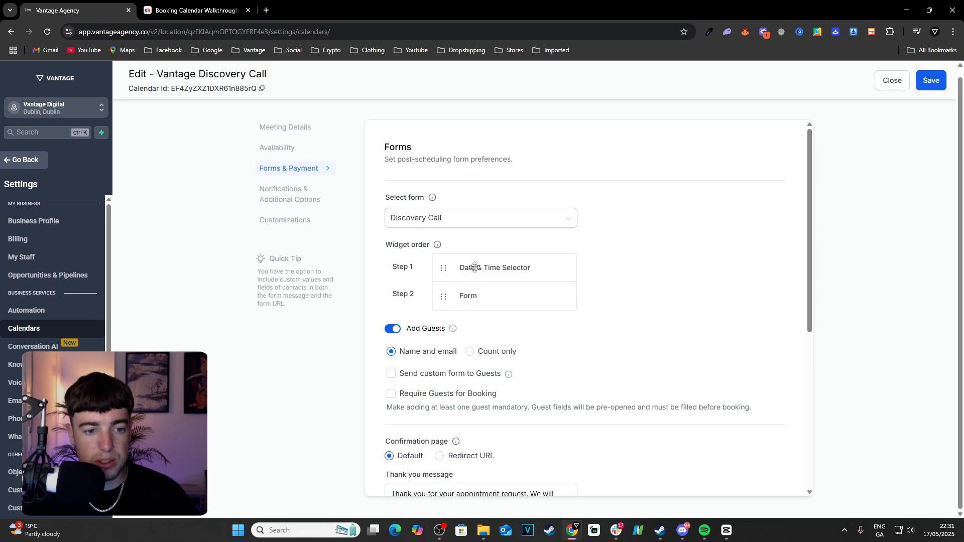
pyautogui.scroll(-3, 530, 268)
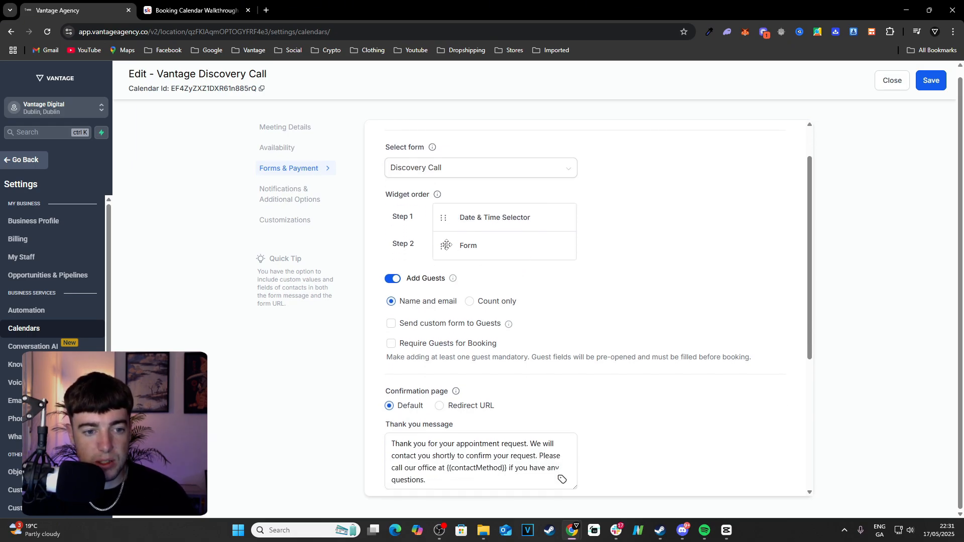
pyautogui.scroll(1, 451, 230)
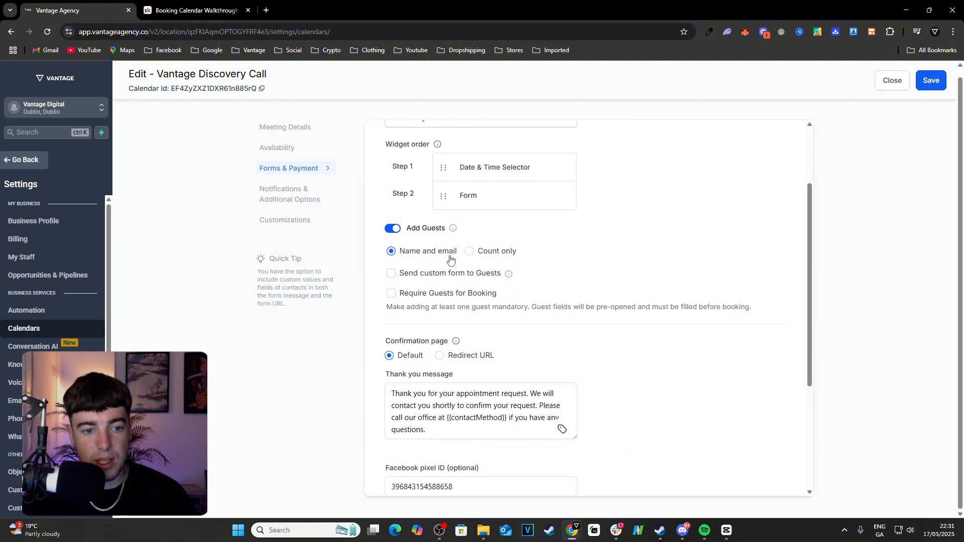
pyautogui.scroll(-1, 450, 258)
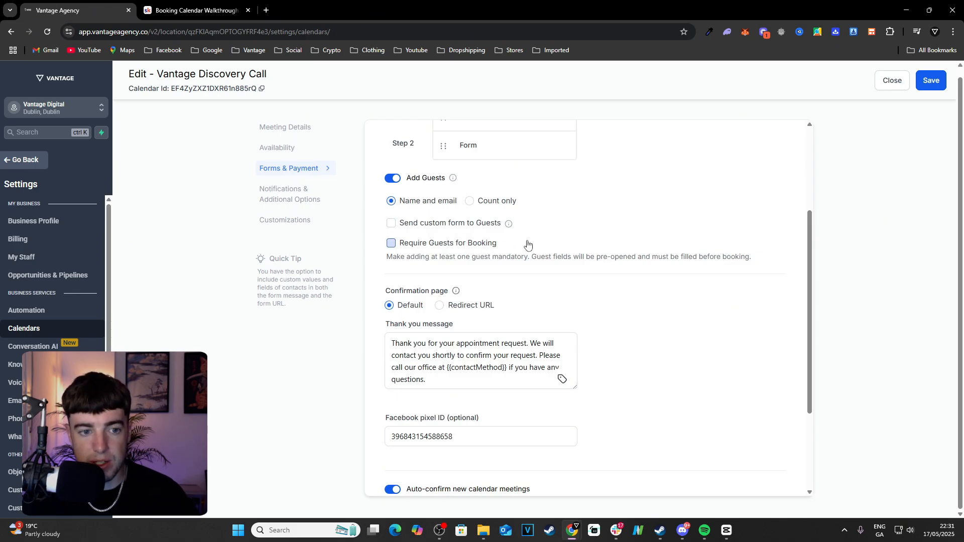
pyautogui.scroll(-1, 510, 271)
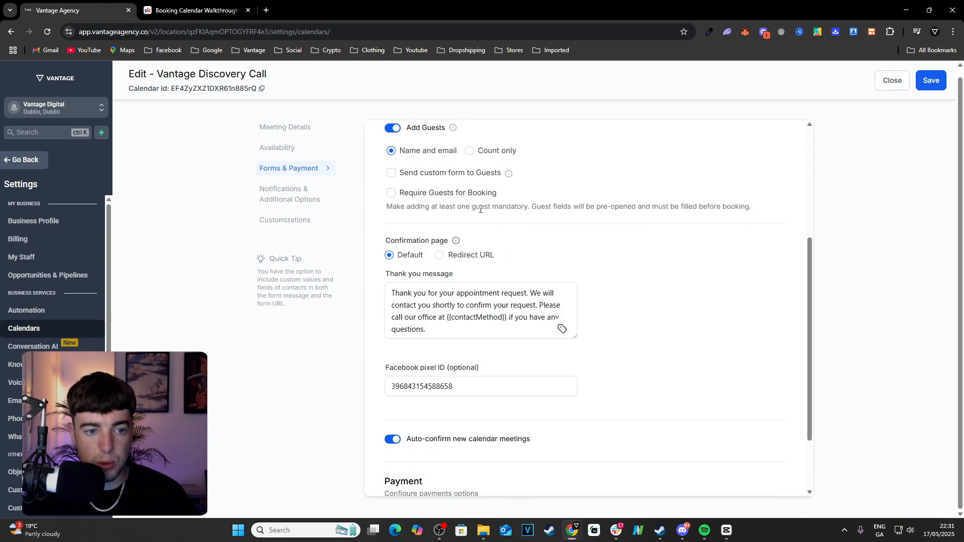
pyautogui.scroll(2, 533, 261)
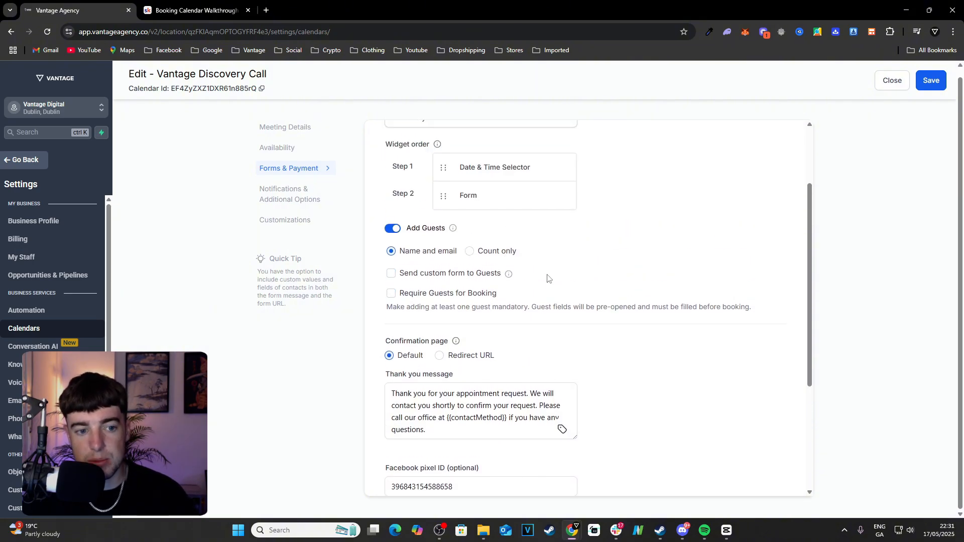
# Review the confirmation page, thank you message, Facebook pixel, auto-confirm and payment provider options.
pyautogui.scroll(-3, 457, 299)
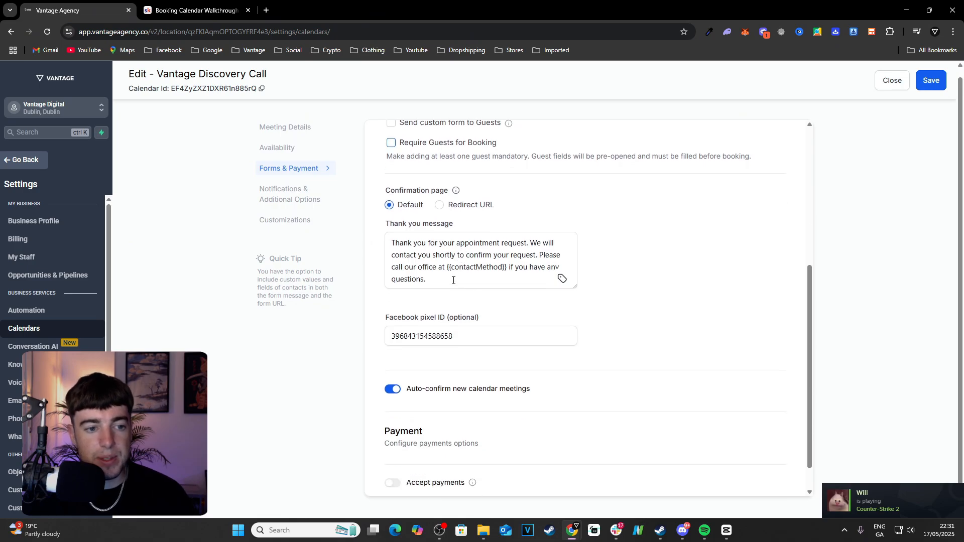
pyautogui.scroll(-1, 441, 231)
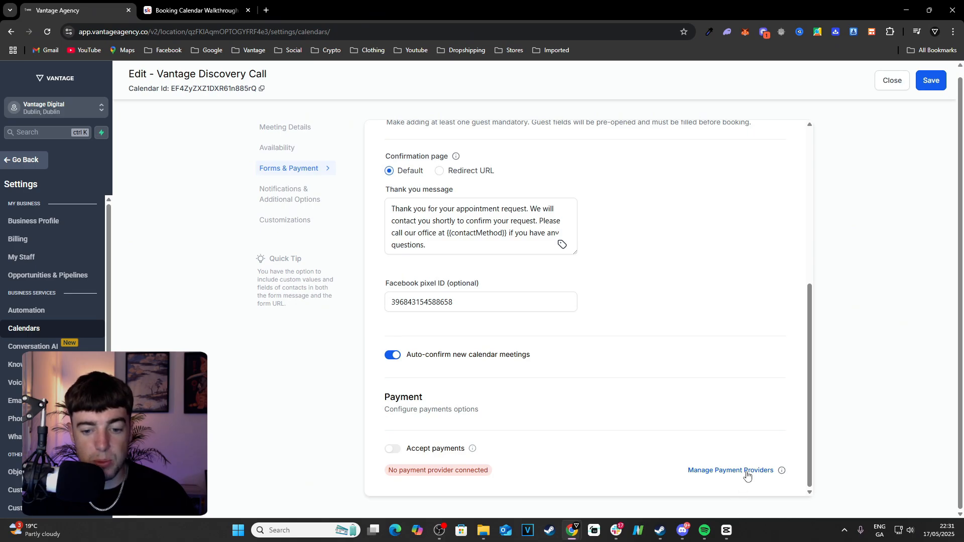
pyautogui.scroll(2, 549, 394)
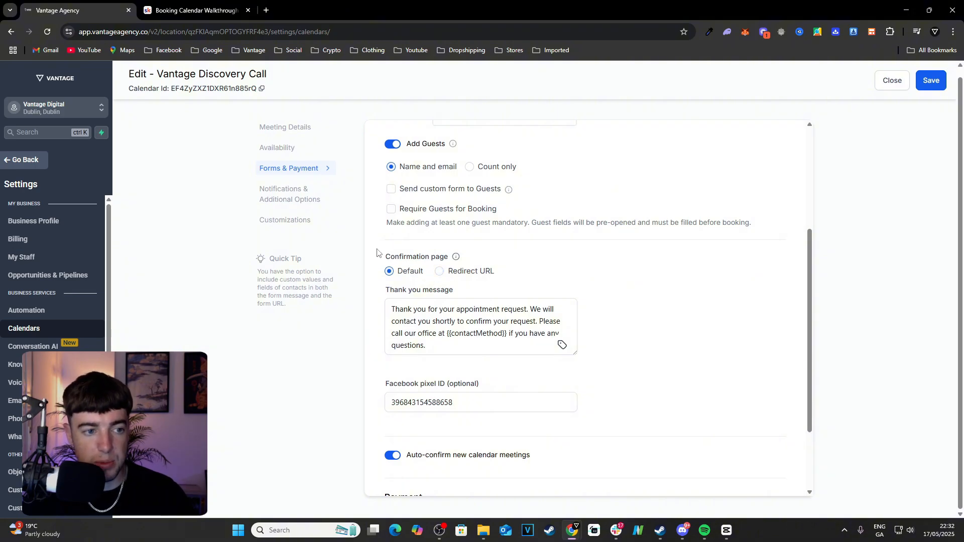
# Open the notifications and additional options, view the recipients of the unconfirmed appointment booking notification and close it without changes.
pyautogui.click(293, 191)
pyautogui.scroll(2, 394, 306)
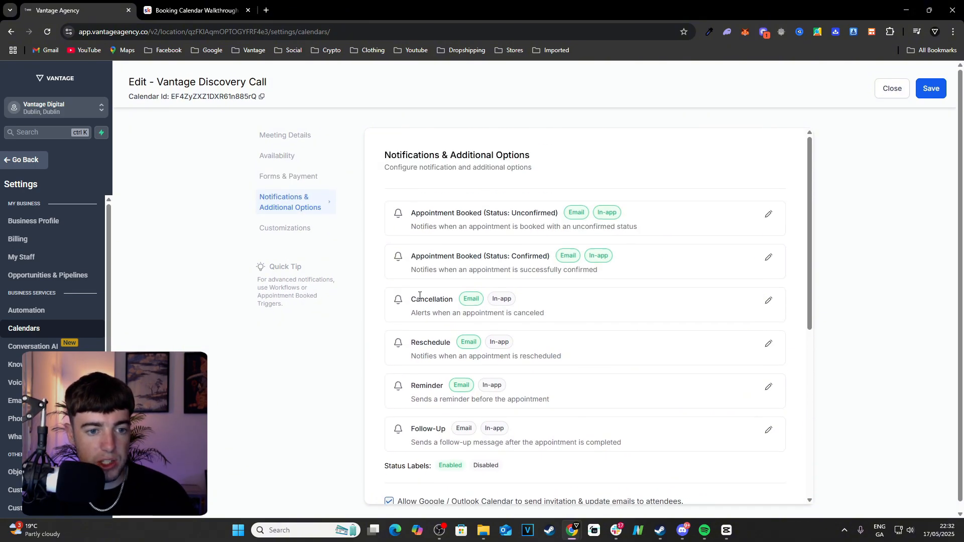
pyautogui.scroll(-1, 450, 291)
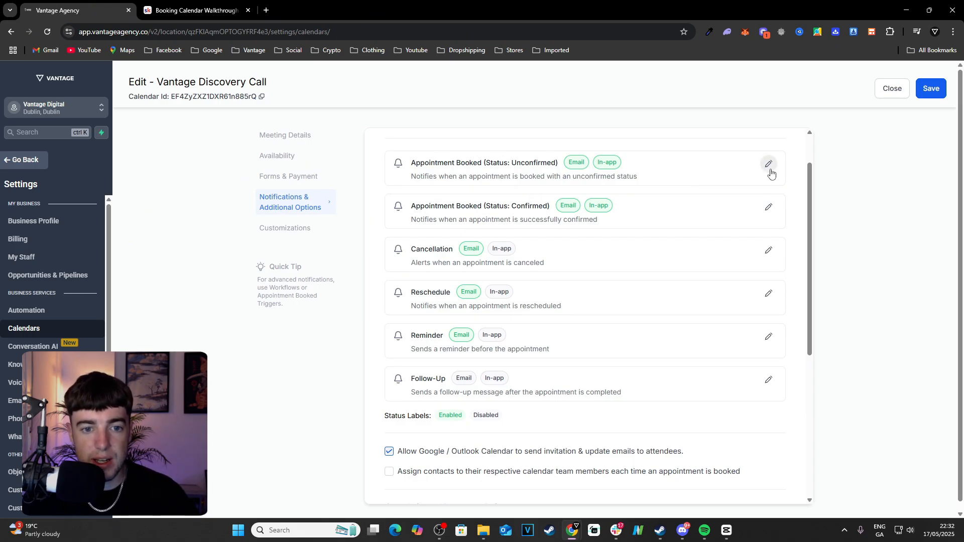
pyautogui.click(769, 165)
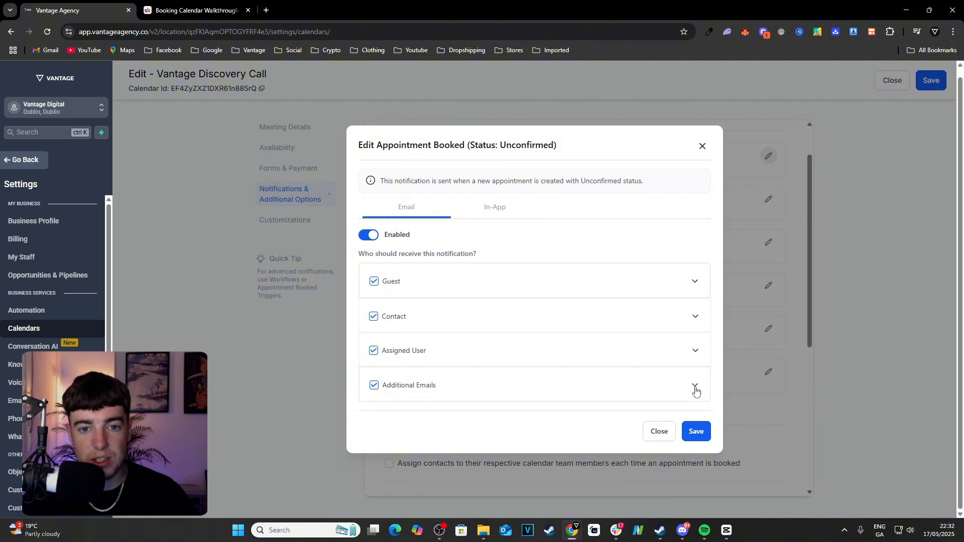
pyautogui.click(704, 147)
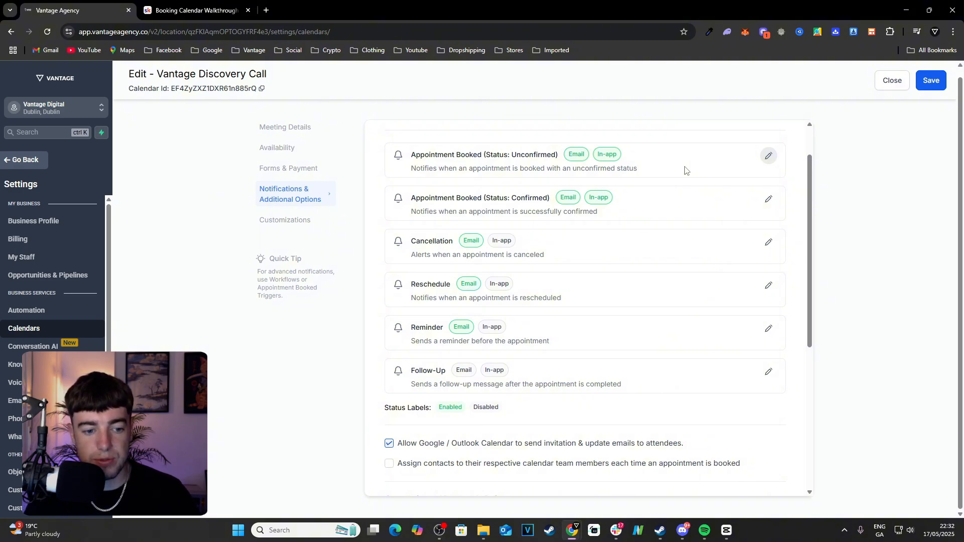
# Examine which email and in-app notifications are enabled for bookings, cancellations, reschedules, reminders and follow-ups.
pyautogui.scroll(-2, 686, 173)
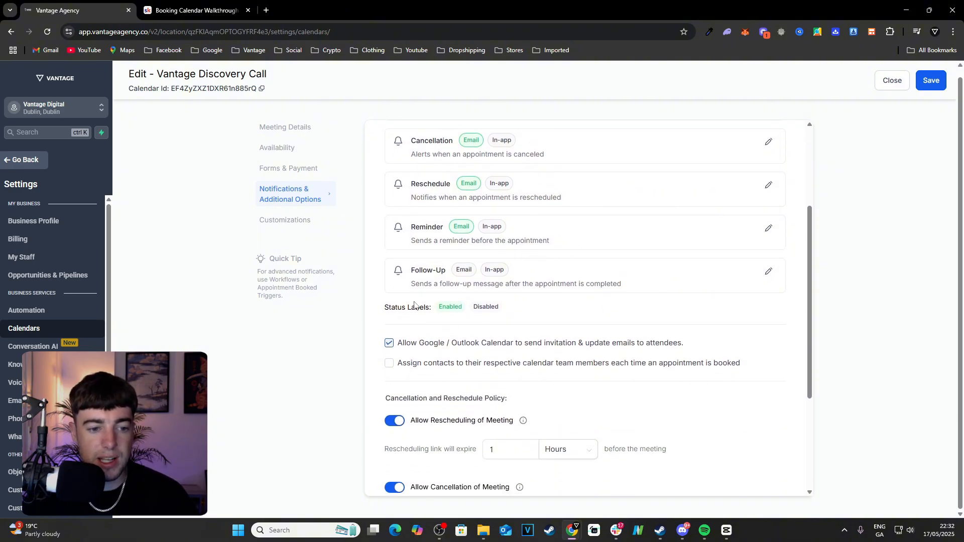
pyautogui.scroll(1, 482, 301)
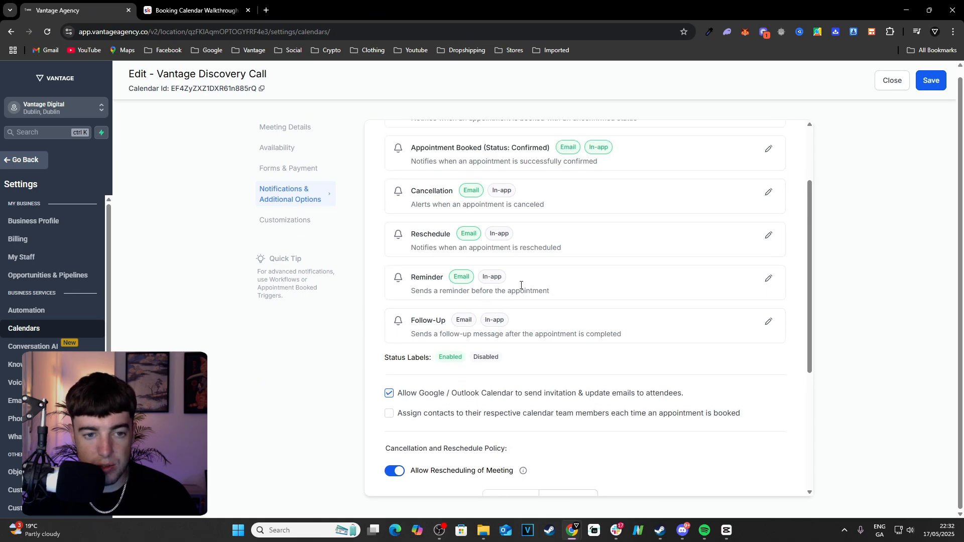
pyautogui.scroll(-1, 508, 300)
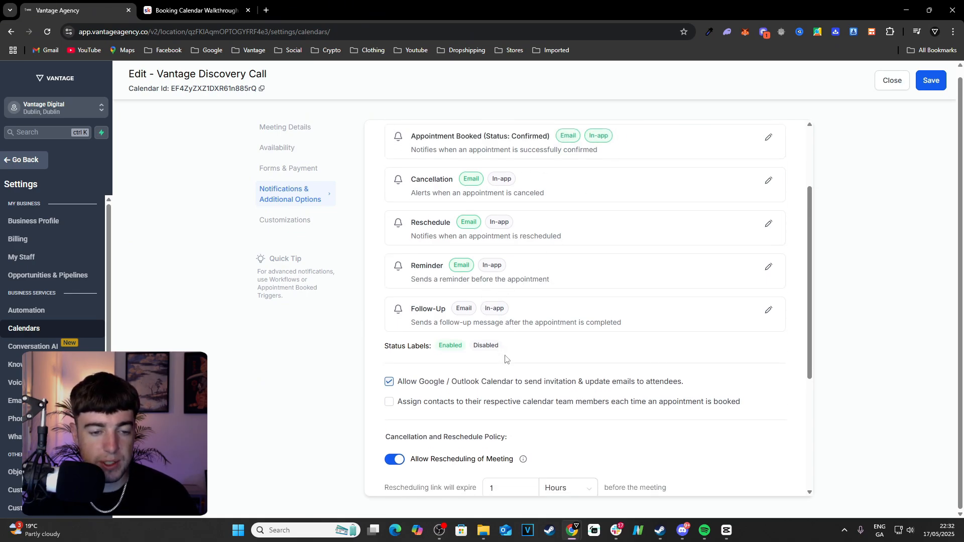
pyautogui.scroll(1, 503, 208)
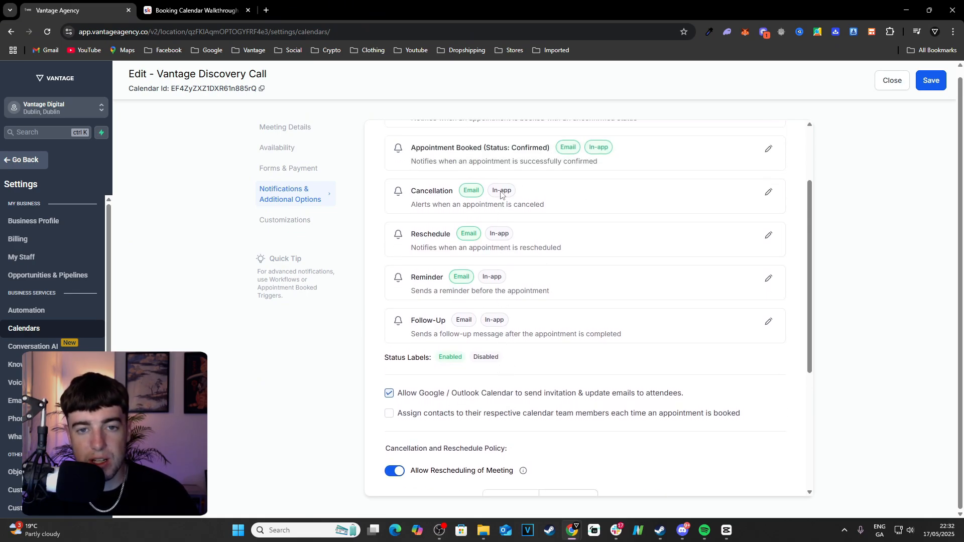
pyautogui.scroll(1, 522, 200)
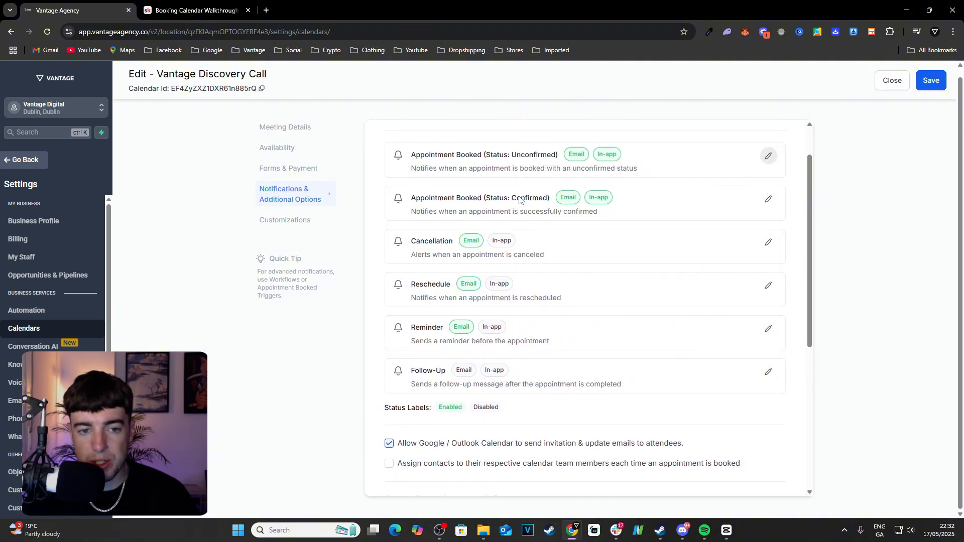
pyautogui.scroll(1, 601, 206)
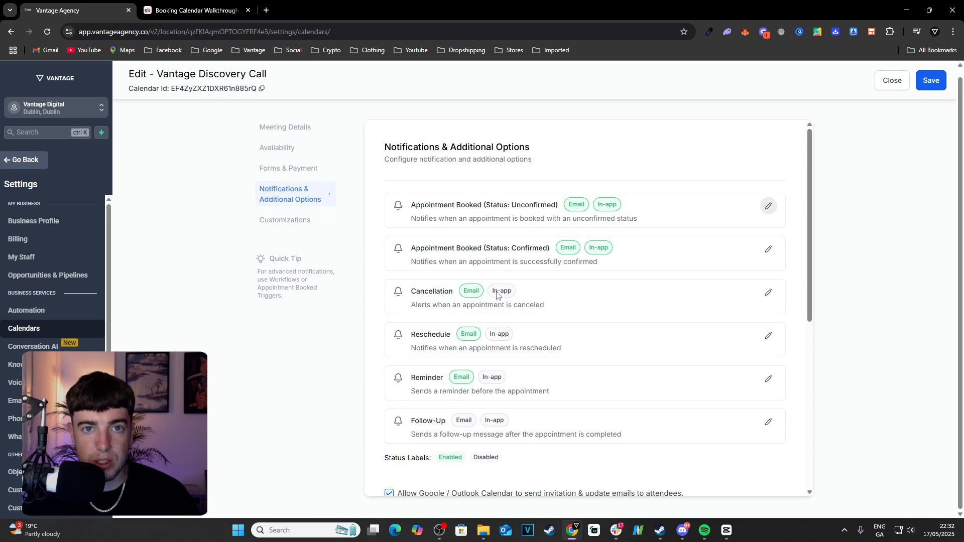
pyautogui.scroll(1, 603, 252)
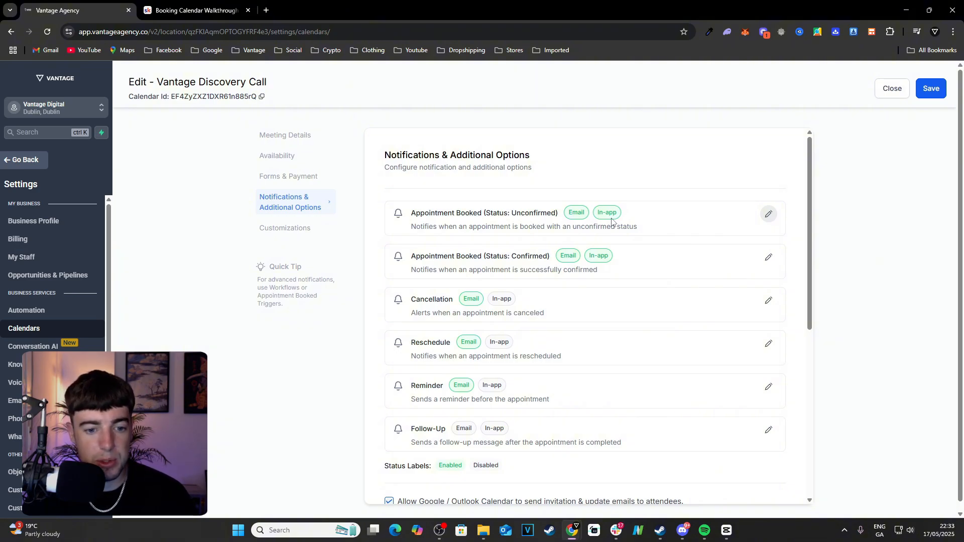
# Review the calendar invitation and contact assignment options, the cancellation and reschedule policy with its time units, and the additional notes.
pyautogui.scroll(-5, 612, 220)
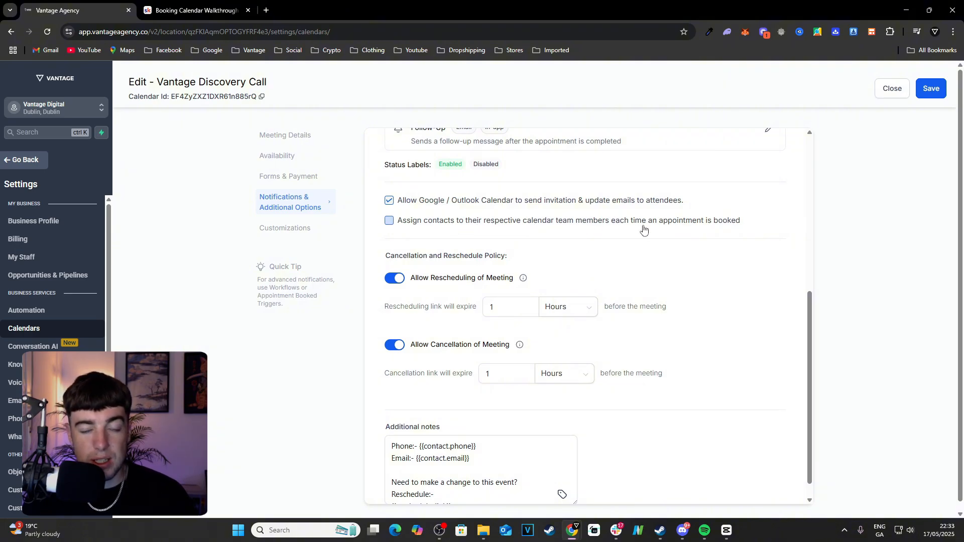
pyautogui.scroll(1, 572, 251)
pyautogui.scroll(-2, 560, 452)
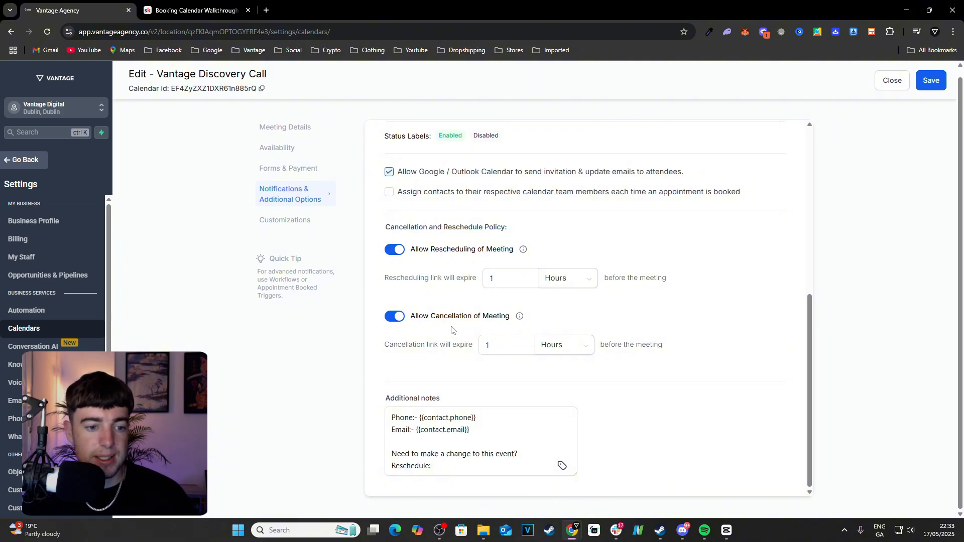
pyautogui.click(572, 287)
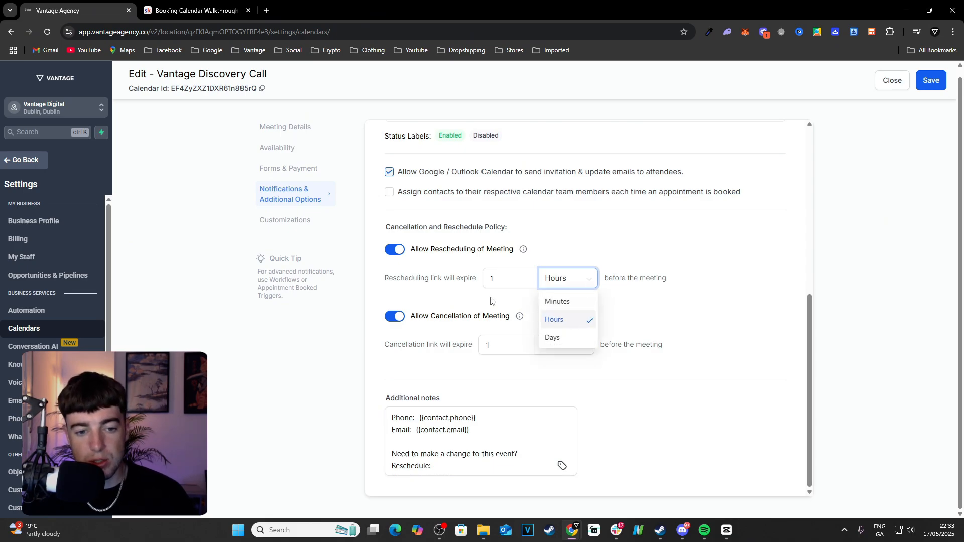
pyautogui.click(683, 319)
pyautogui.scroll(-2, 497, 437)
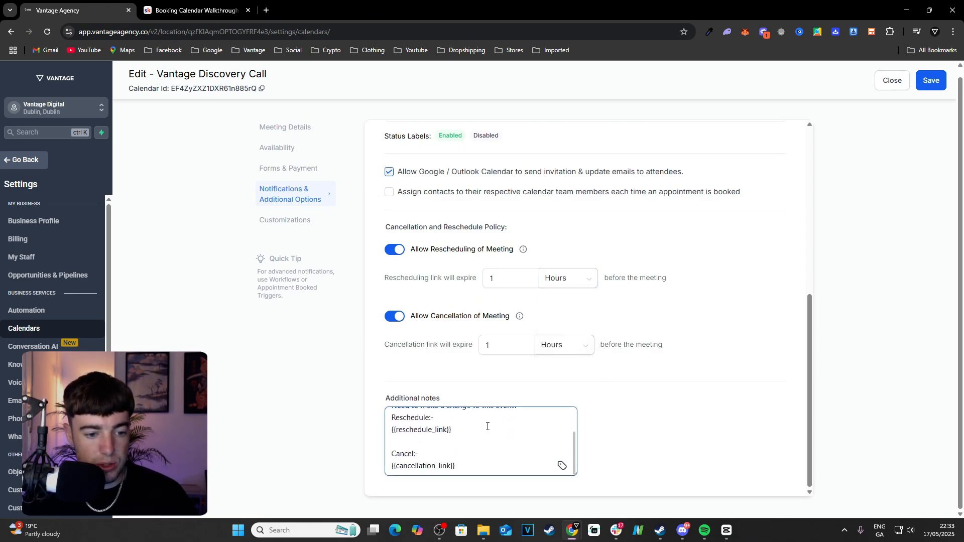
# Check the reschedule and cancellation links in the additional notes, and open the customizations to view the cover image and widget style.
pyautogui.scroll(2, 487, 427)
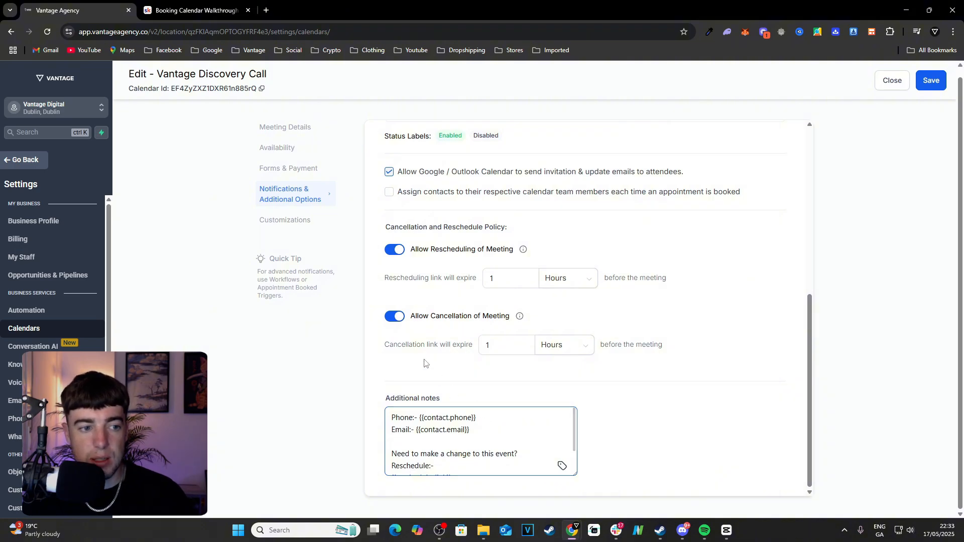
pyautogui.scroll(-2, 467, 430)
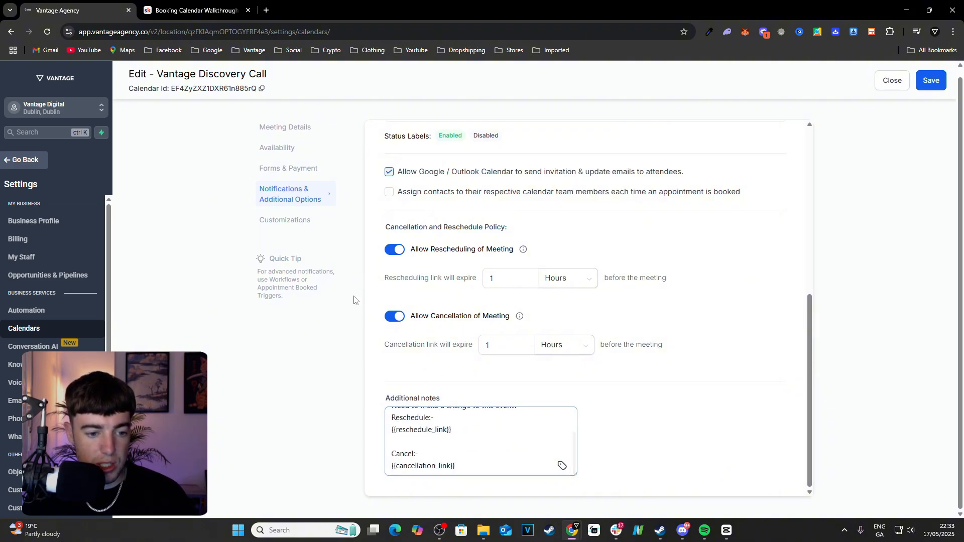
pyautogui.click(292, 222)
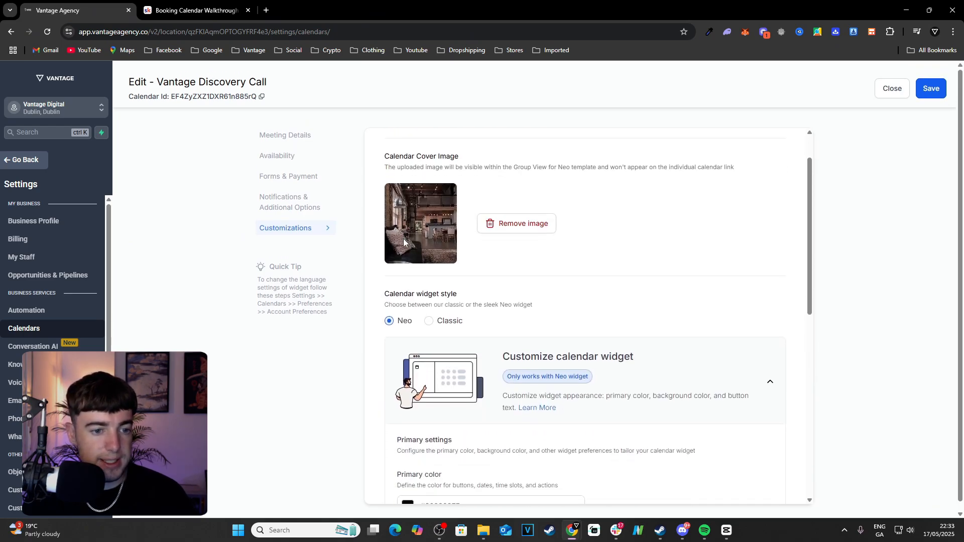
pyautogui.scroll(-3, 405, 241)
pyautogui.scroll(3, 440, 242)
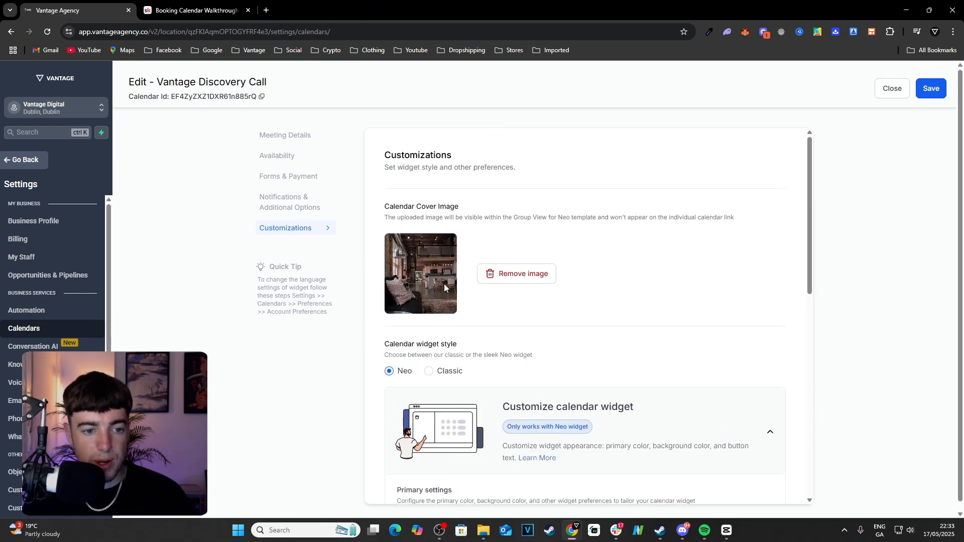
pyautogui.scroll(-3, 439, 242)
pyautogui.scroll(2, 396, 230)
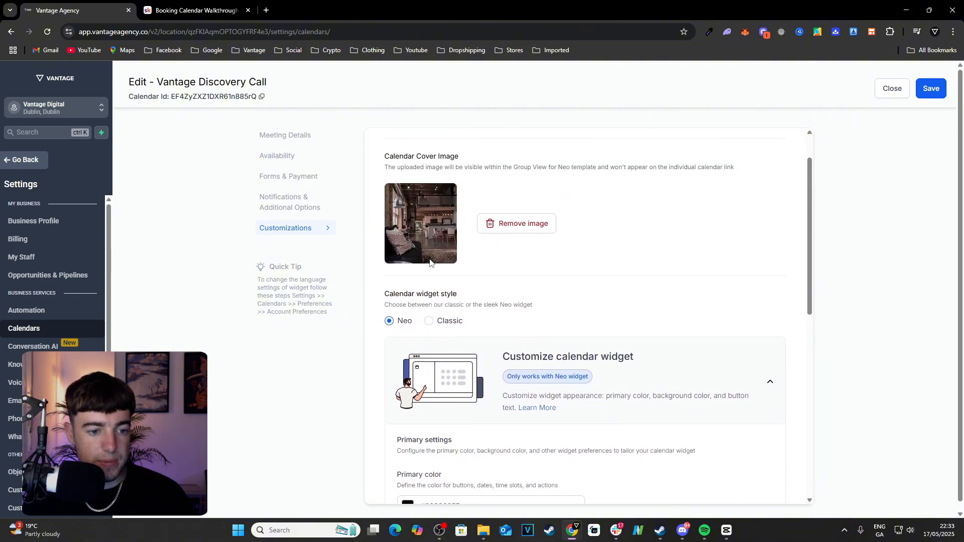
# Review the widget's primary and background colors, button text, title, description and details toggles, and the custom code field.
pyautogui.scroll(-3, 407, 251)
pyautogui.scroll(-1, 461, 266)
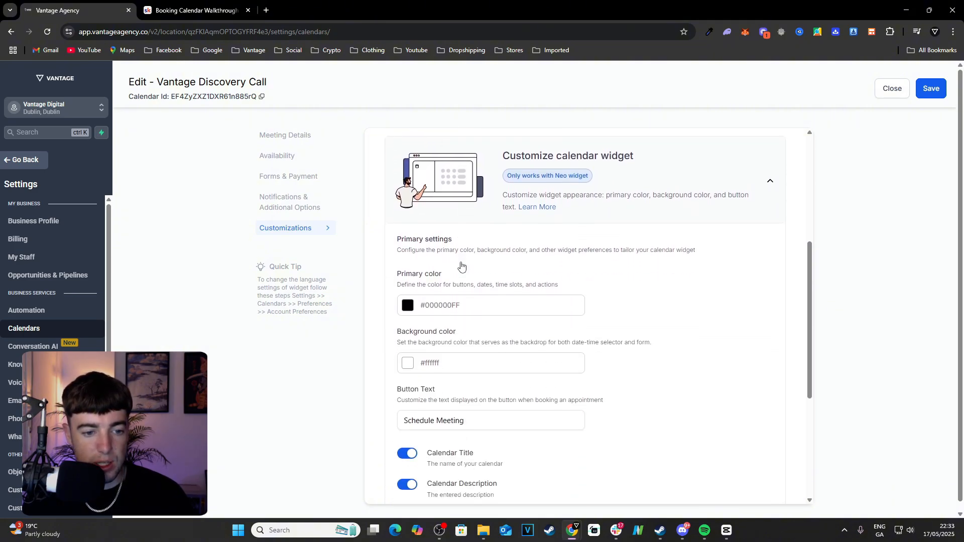
pyautogui.scroll(-3, 442, 317)
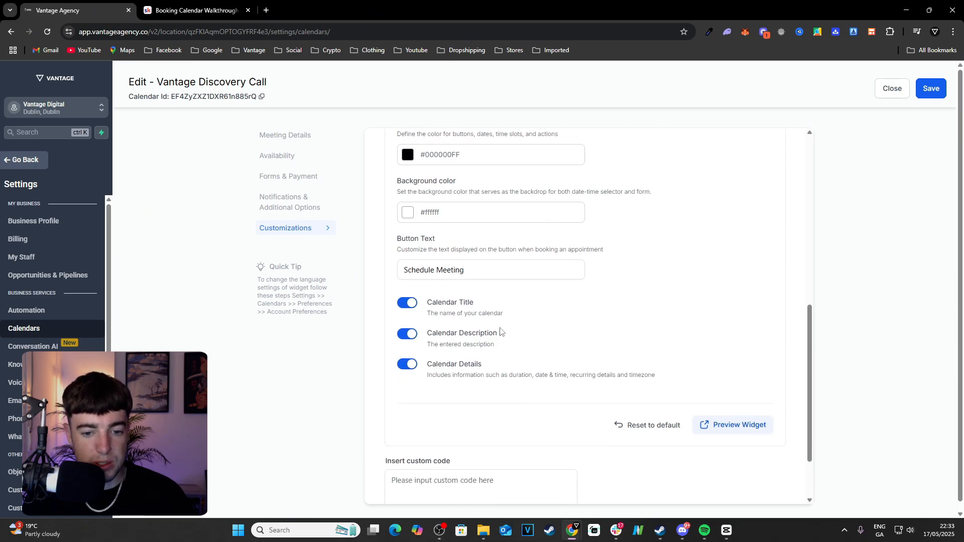
pyautogui.scroll(-2, 500, 331)
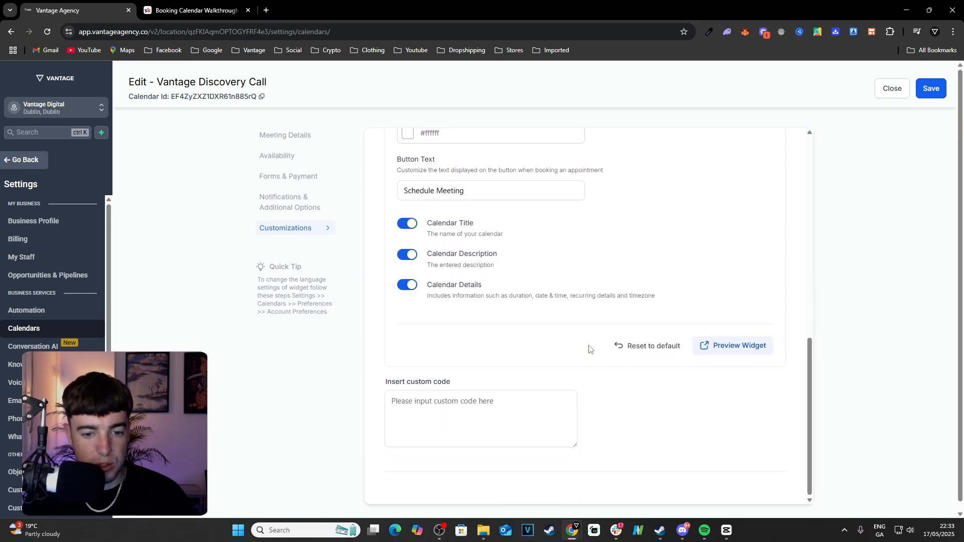
# Preview the booking widget and select the 02:30 PM slot on Tuesday, May 20, 2025.
pyautogui.click(726, 352)
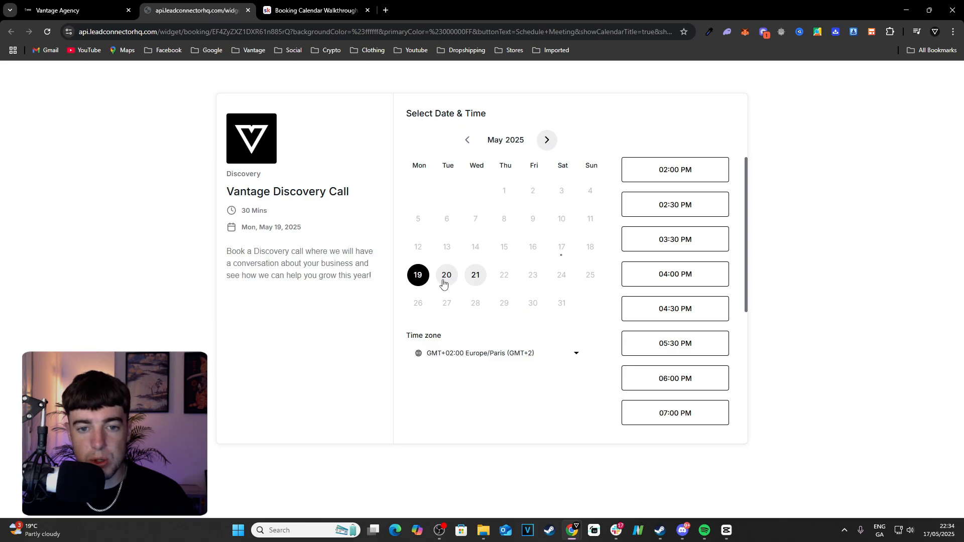
pyautogui.scroll(-3, 657, 310)
pyautogui.scroll(4, 657, 310)
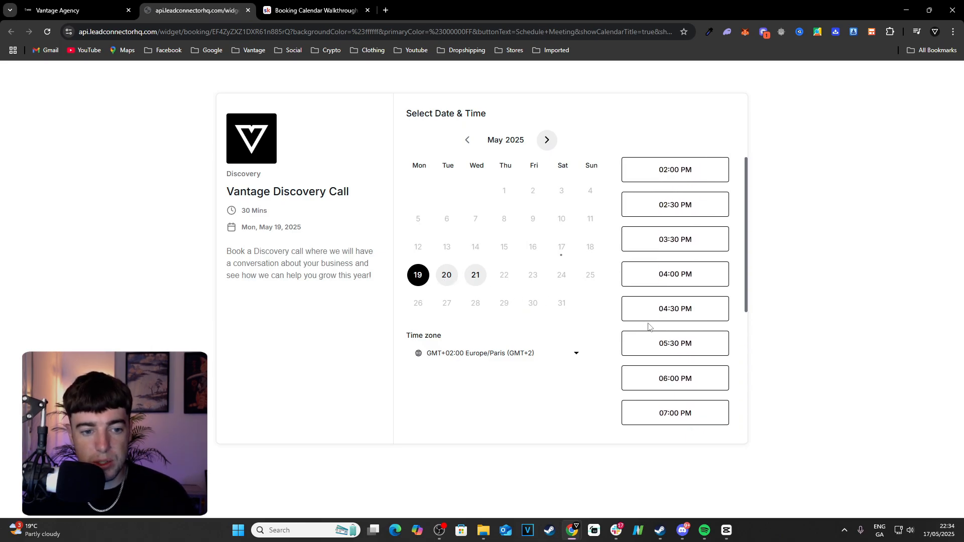
pyautogui.click(449, 276)
pyautogui.click(648, 205)
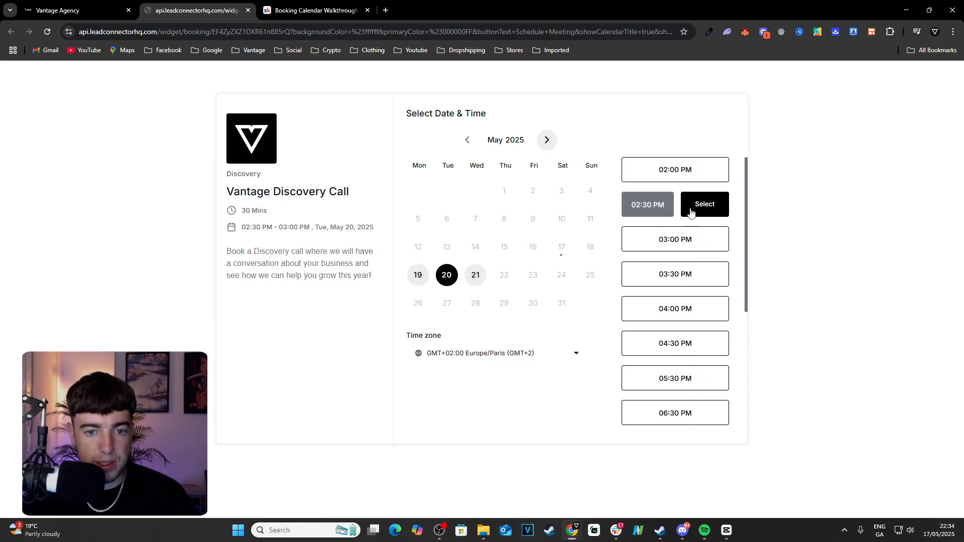
pyautogui.click(704, 206)
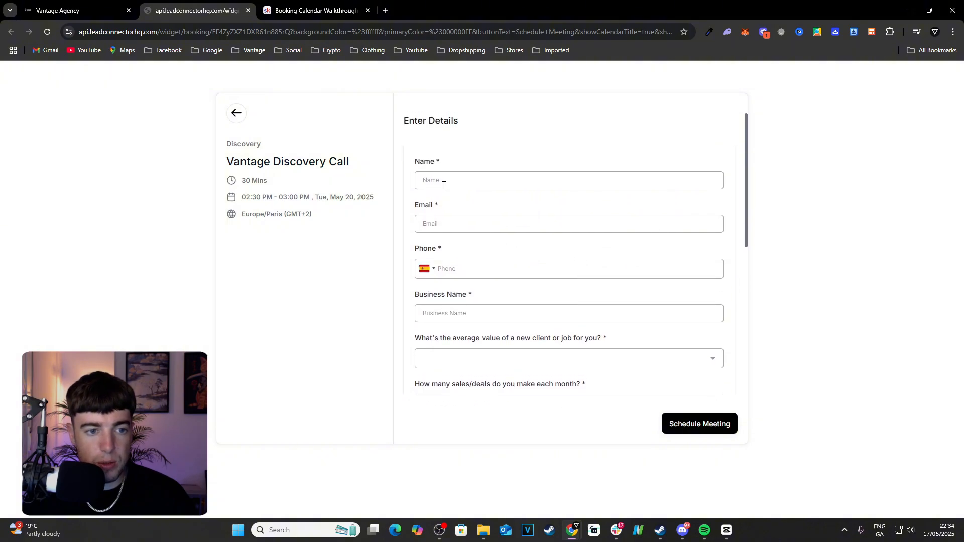
# Examine the booking form's contact fields and its questions on client value, monthly sales, advertising, decision making and marketing investment.
pyautogui.scroll(-2, 471, 270)
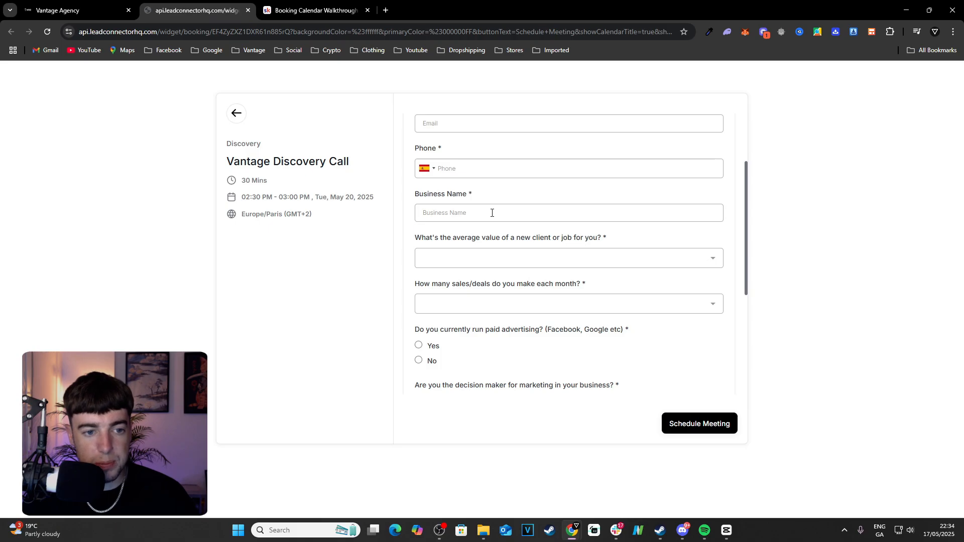
pyautogui.click(493, 211)
pyautogui.click(621, 253)
pyautogui.click(624, 241)
pyautogui.scroll(-1, 577, 243)
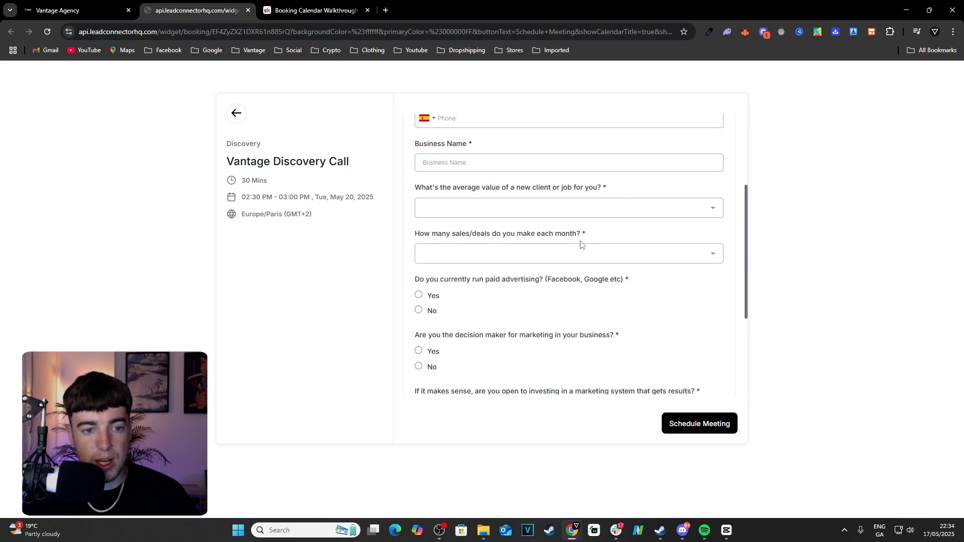
pyautogui.scroll(-1, 592, 201)
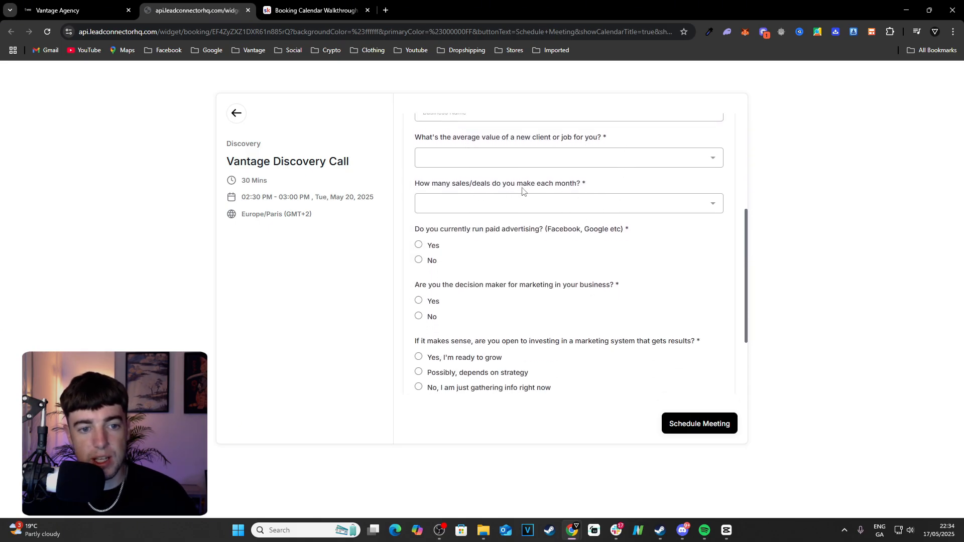
pyautogui.scroll(-1, 554, 226)
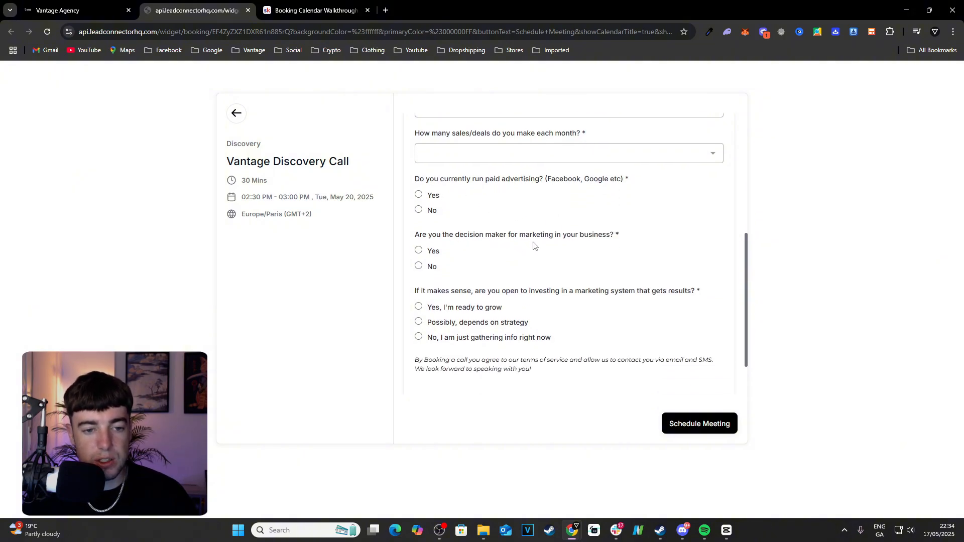
pyautogui.scroll(-2, 467, 309)
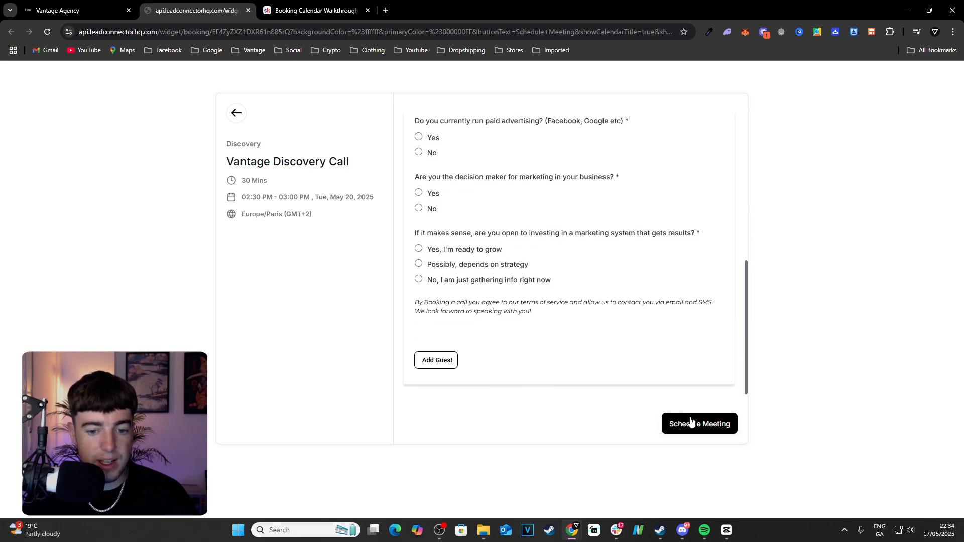
# Look over the whole booking form again, from the name field to the terms note and guest option.
pyautogui.scroll(6, 590, 317)
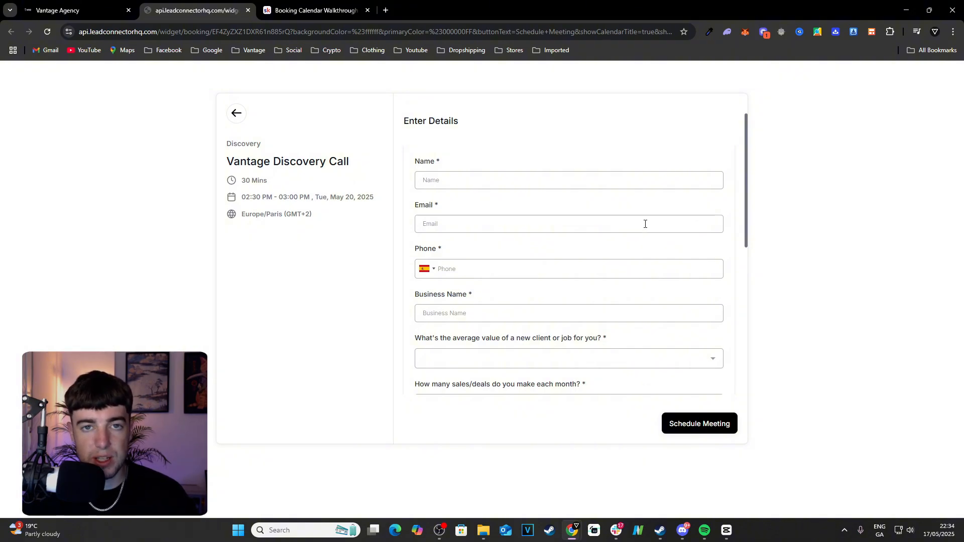
pyautogui.scroll(-6, 643, 227)
pyautogui.scroll(6, 642, 226)
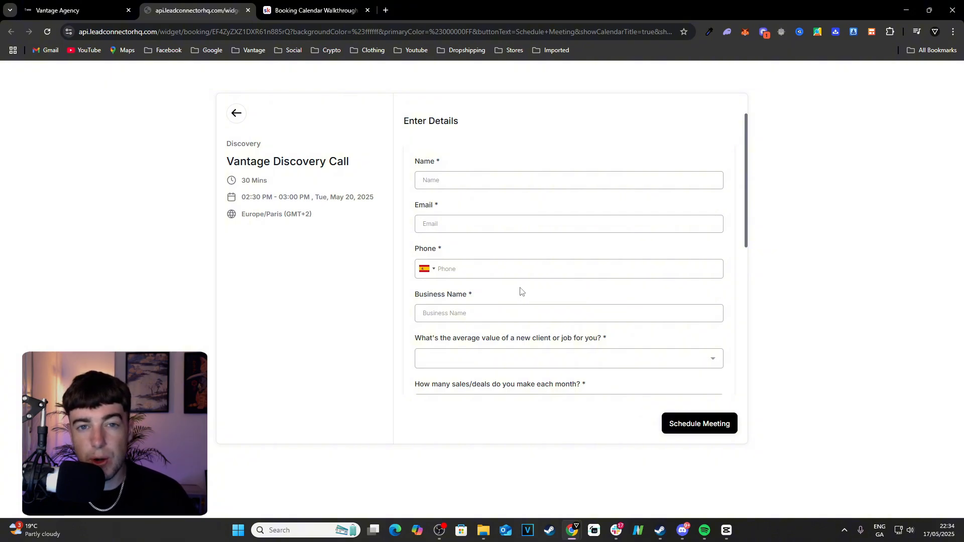
pyautogui.scroll(-6, 508, 263)
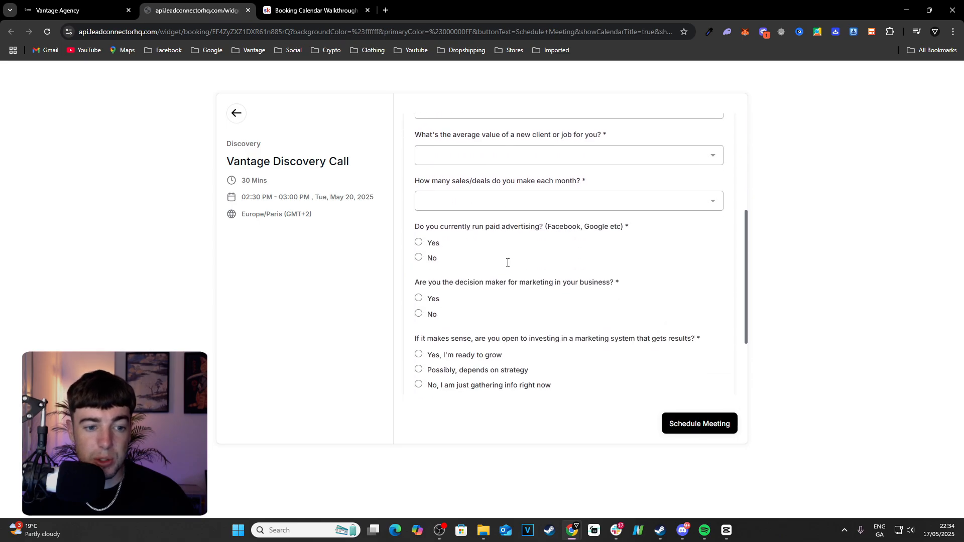
pyautogui.scroll(5, 515, 262)
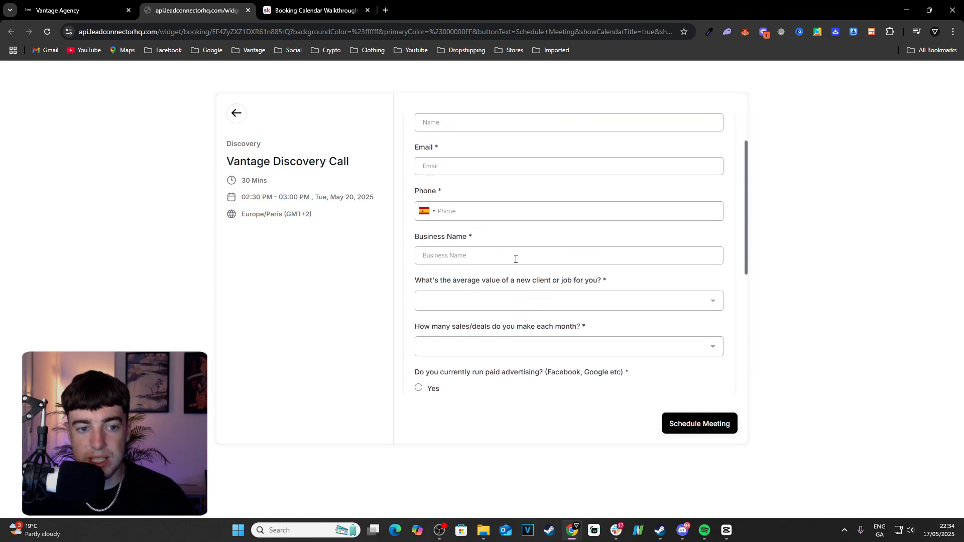
pyautogui.scroll(-5, 516, 259)
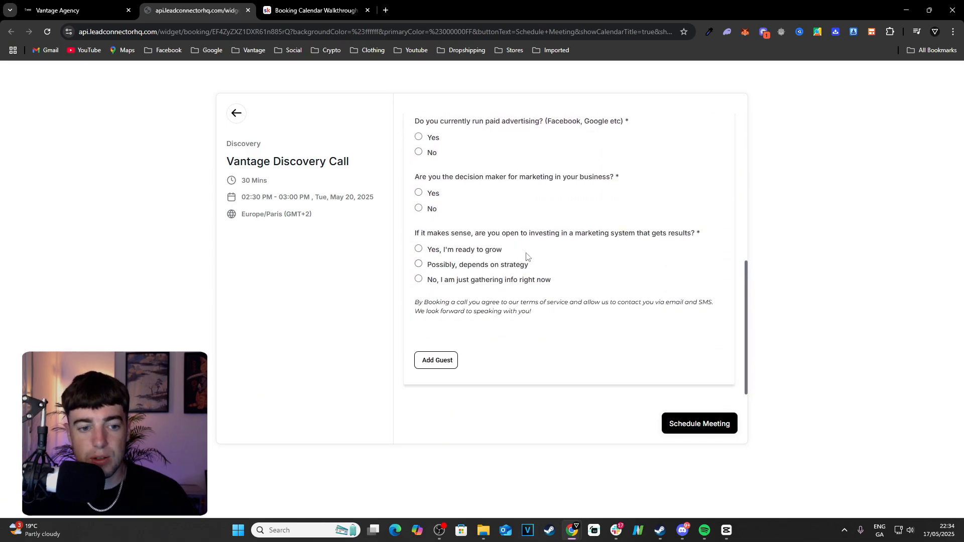
pyautogui.scroll(6, 522, 258)
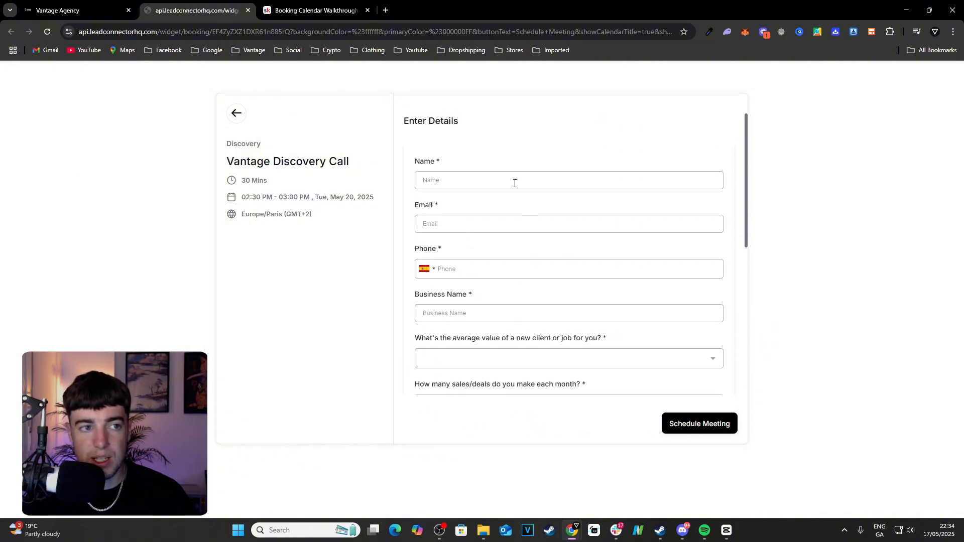
# Return to the Vantage Discovery Call calendar editor and view the start of its customizations.
pyautogui.click(75, 10)
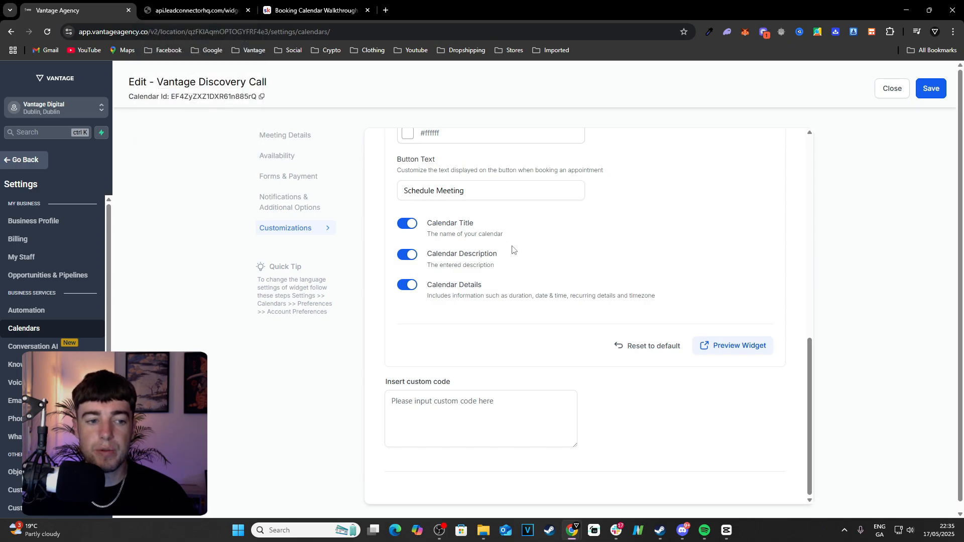
pyautogui.scroll(10, 512, 251)
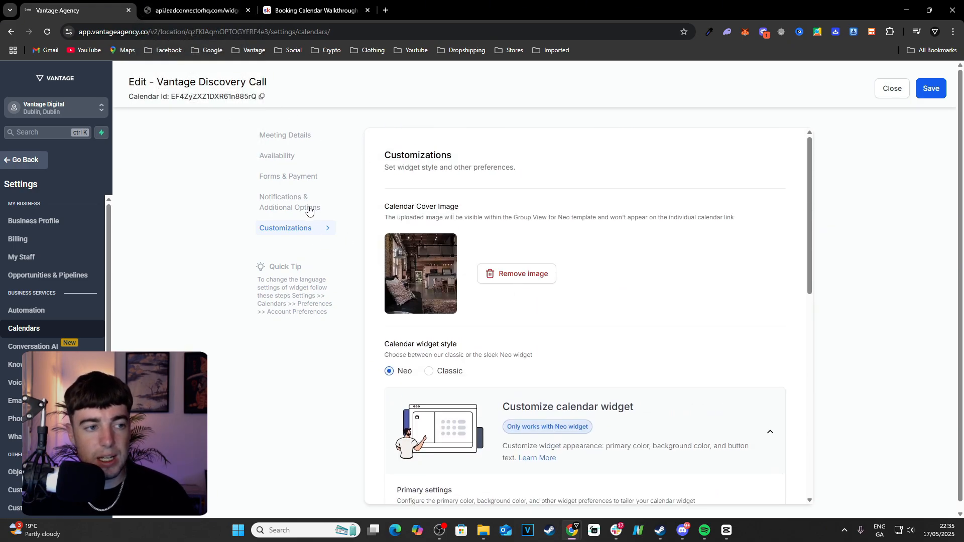